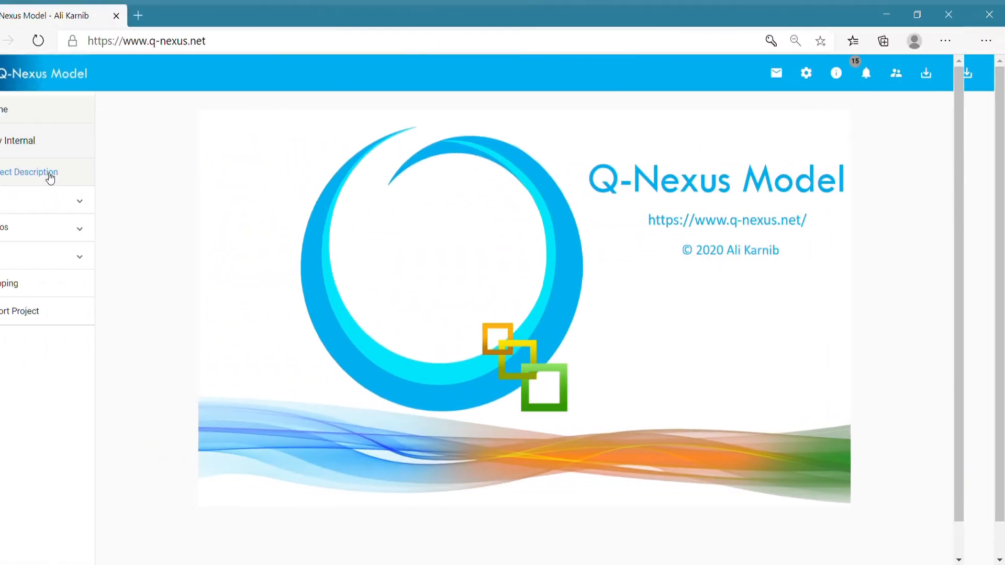
- Open the project description for editing and make the "Reference scenario:" heading bold with a yellow highlight
click(30, 174)
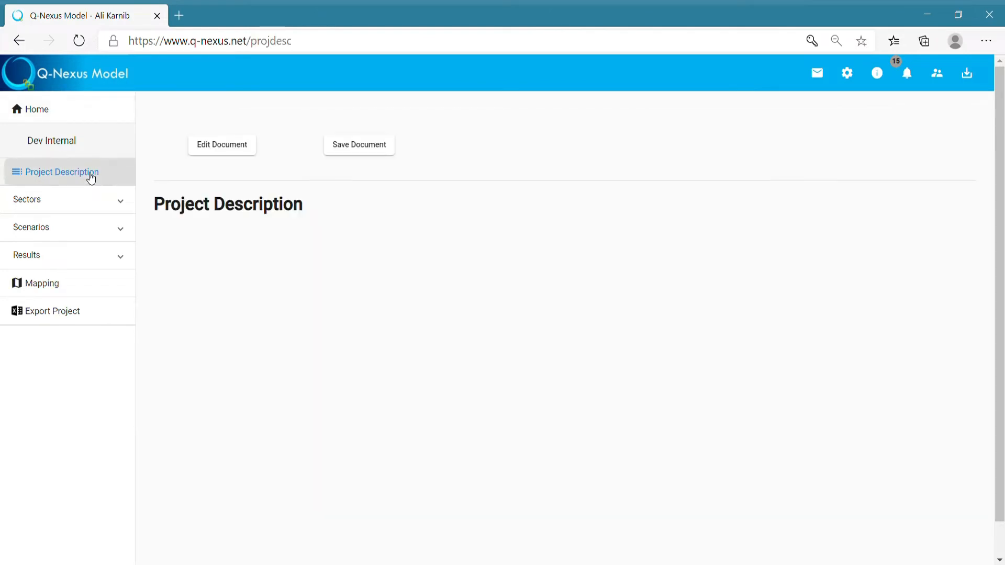
click(215, 147)
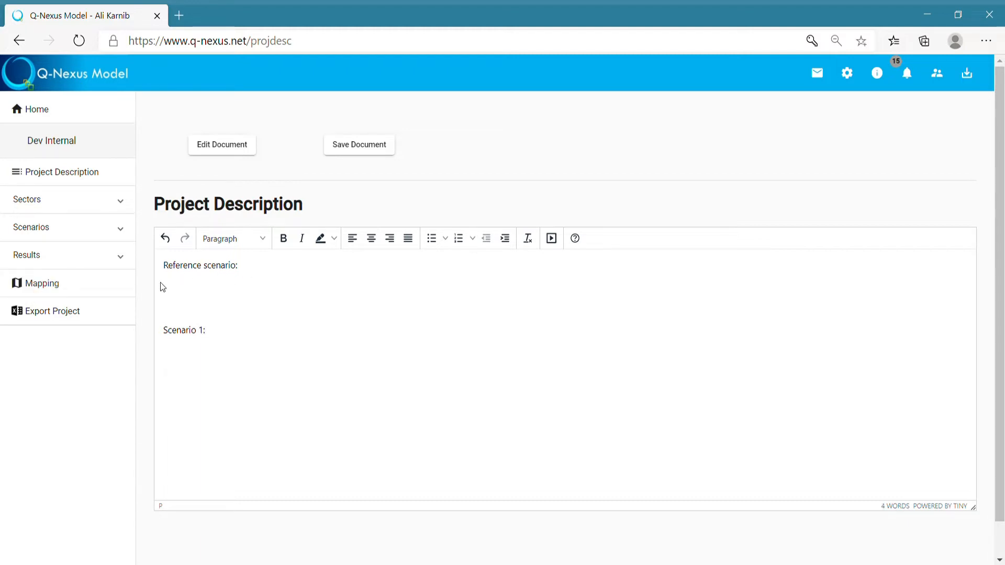
drag(164, 266, 245, 275)
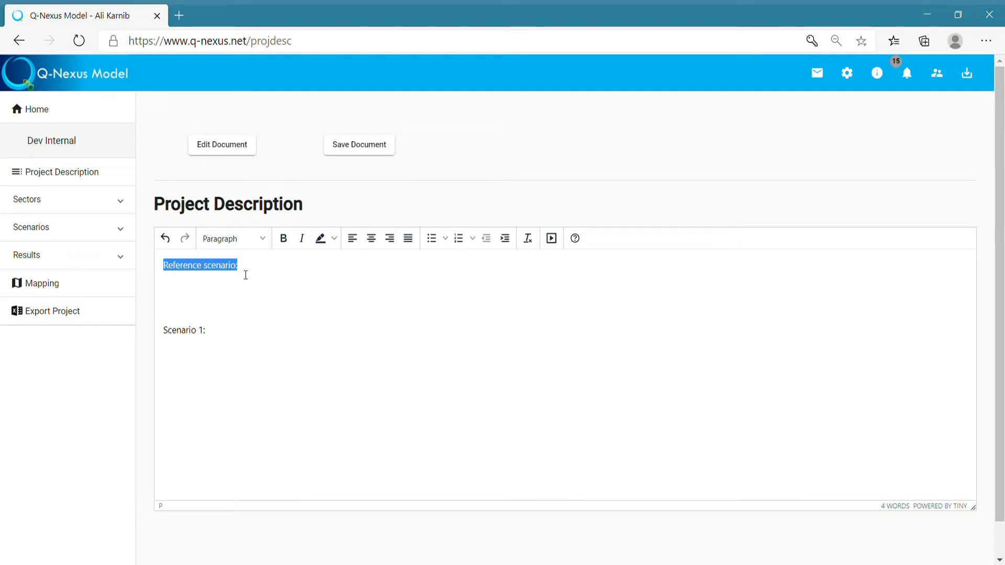
click(283, 238)
click(334, 239)
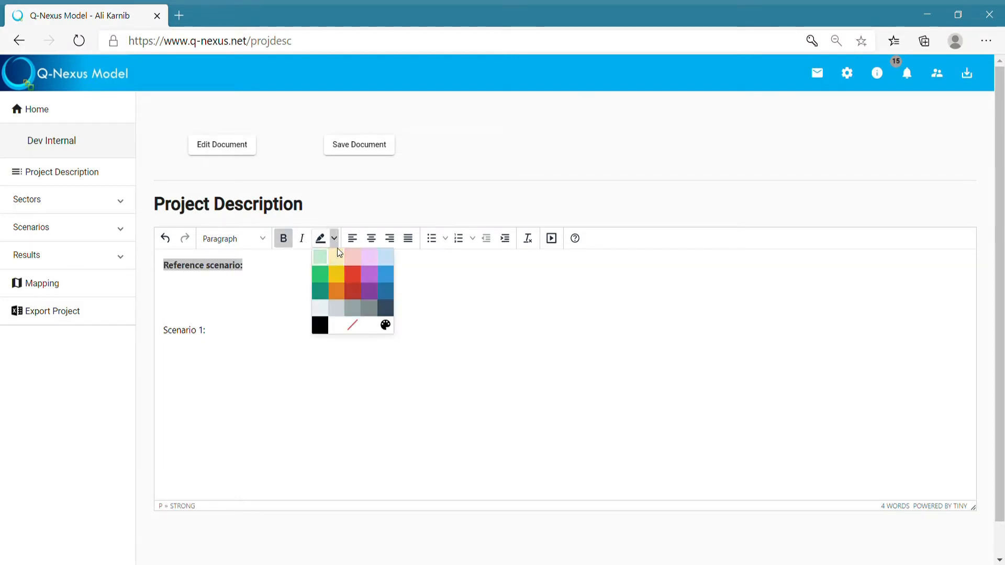
click(333, 279)
click(189, 376)
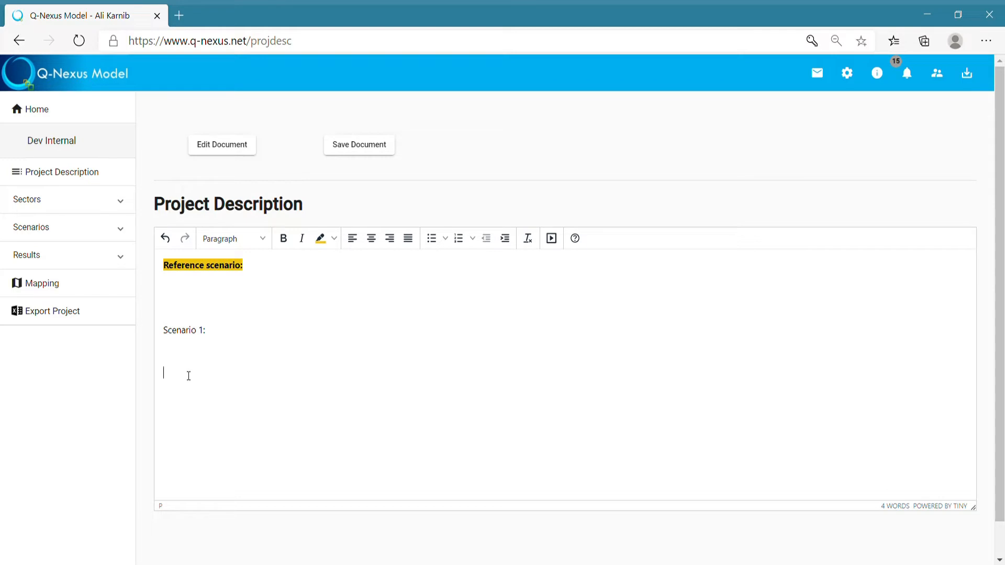
right_click(189, 375)
click(207, 383)
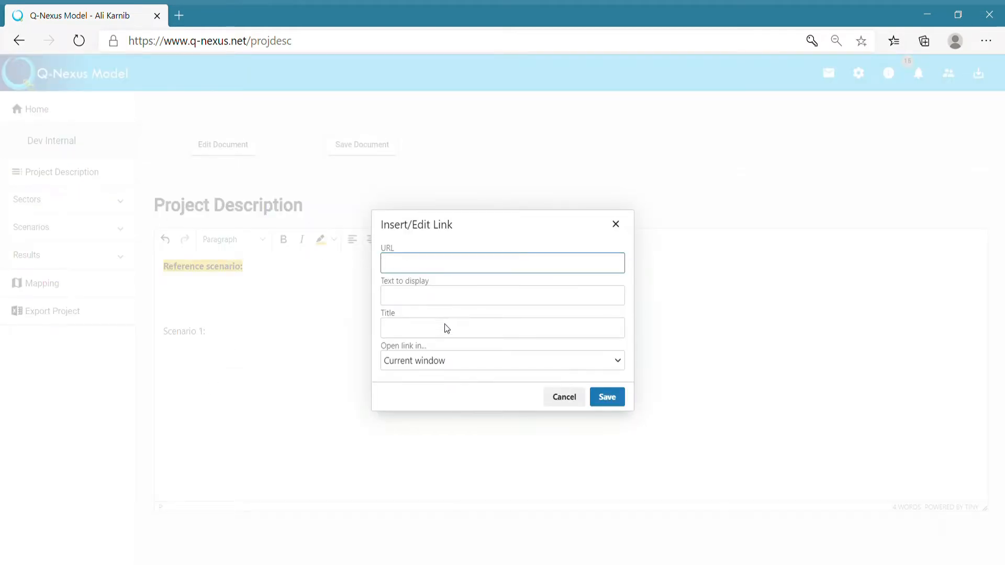
text(https://www.youtube.com/watch?v=izDP62A-OVM)
key(Return)
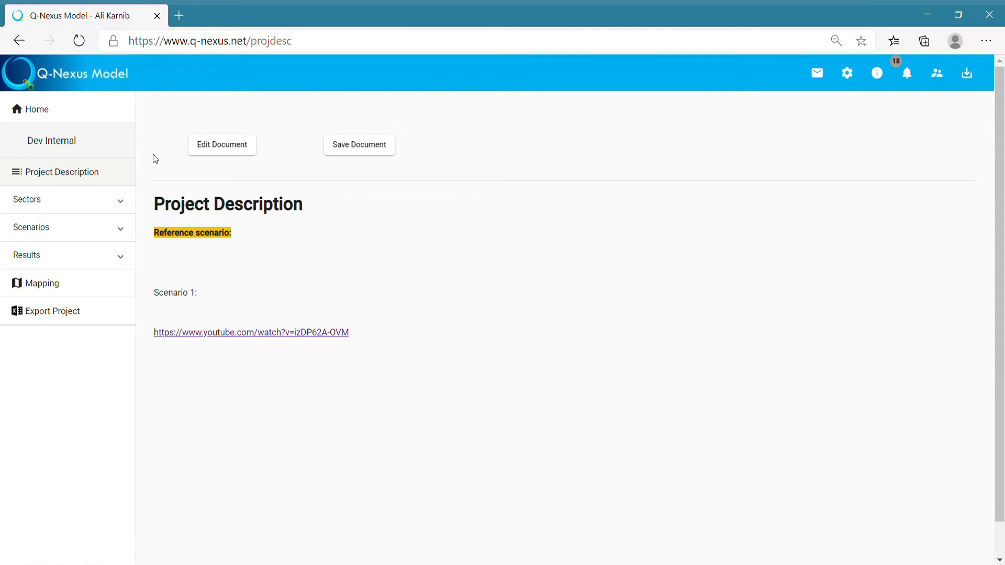
- Create a new sector named Water with the unit MCM and the water drop icon
click(35, 203)
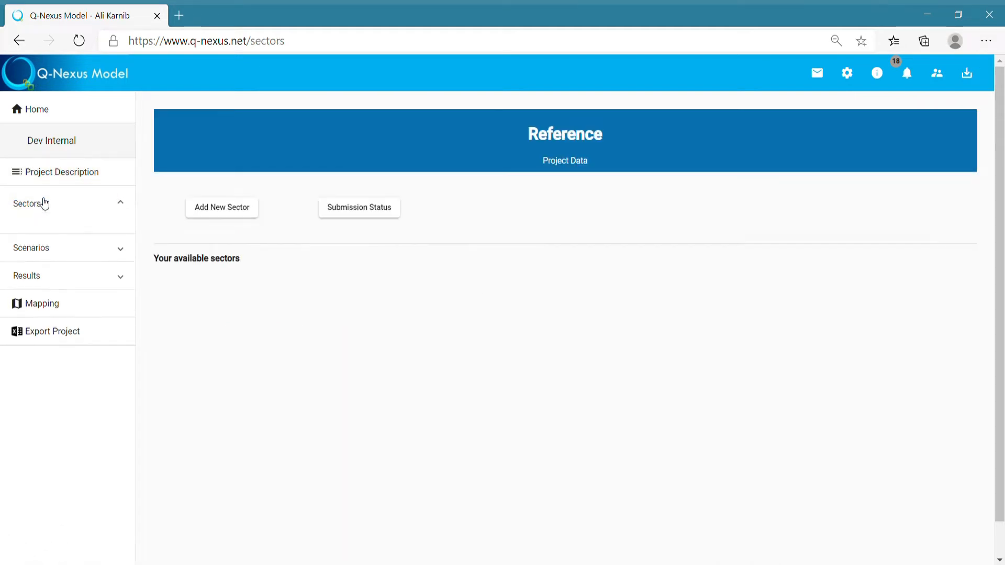
click(222, 210)
click(499, 260)
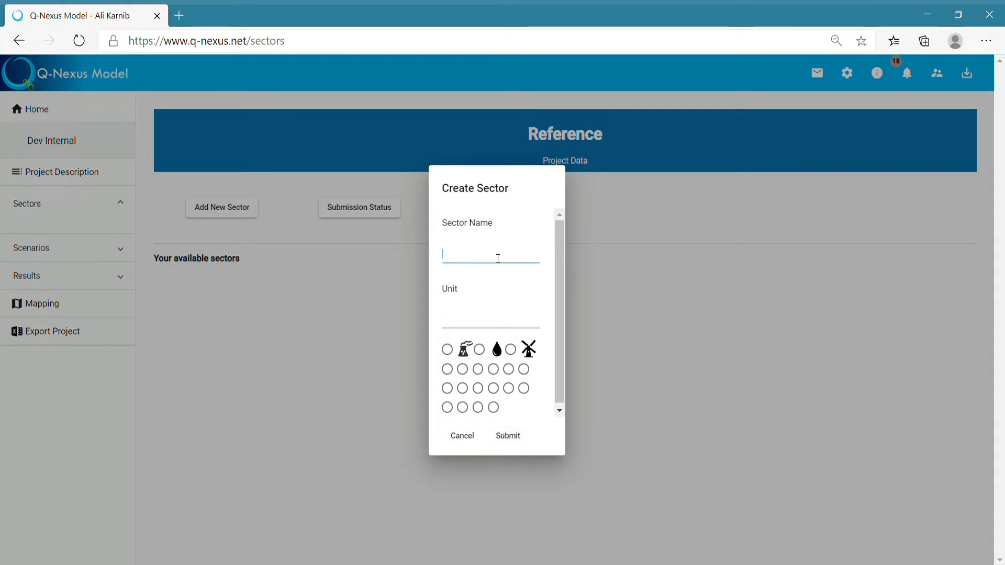
text(Wat)
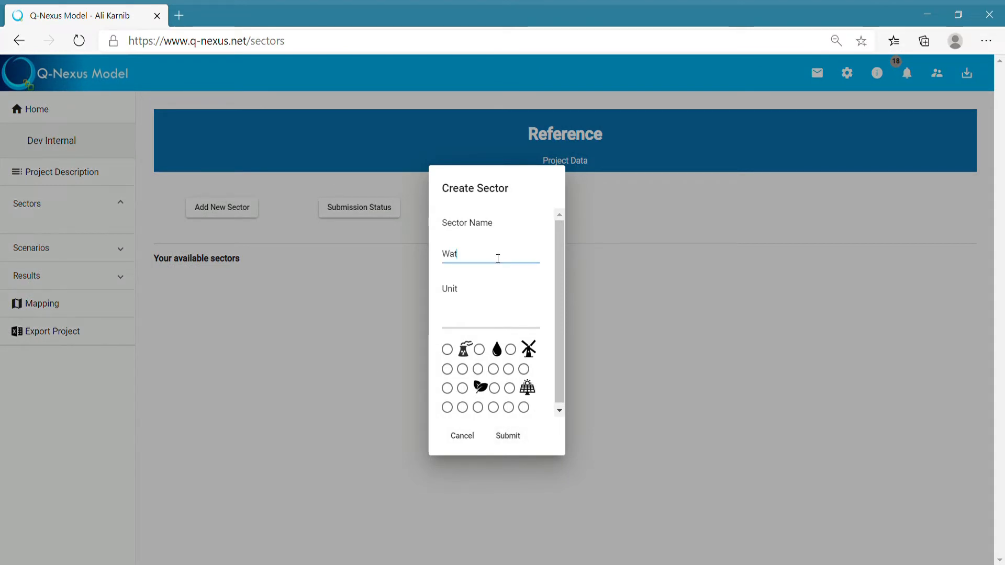
text(er)
click(458, 316)
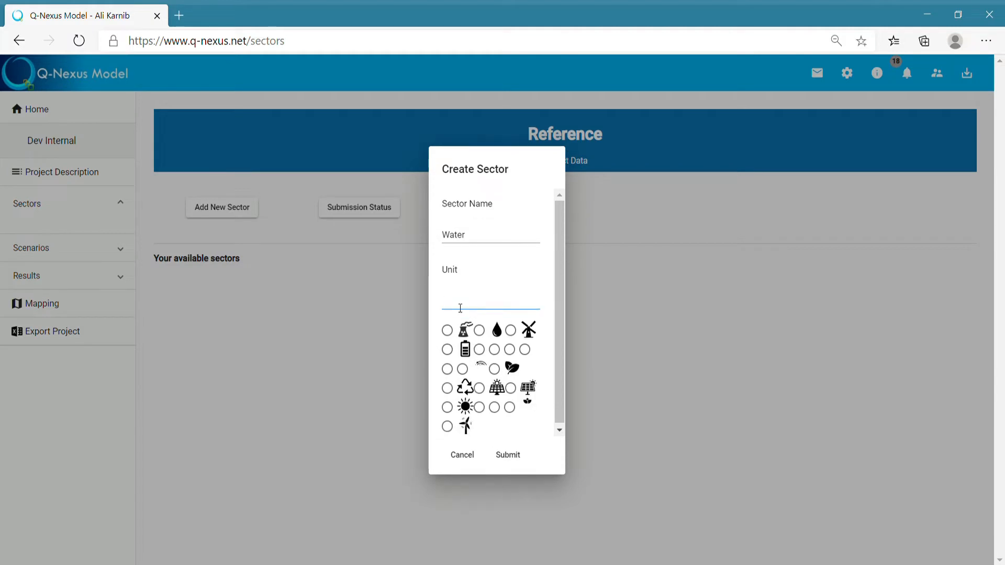
text(MCM)
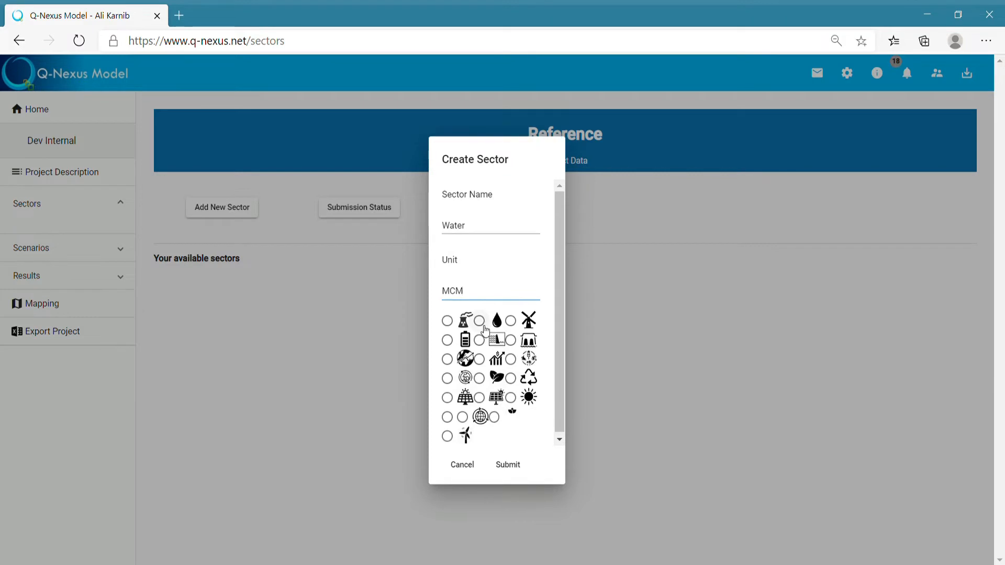
click(480, 322)
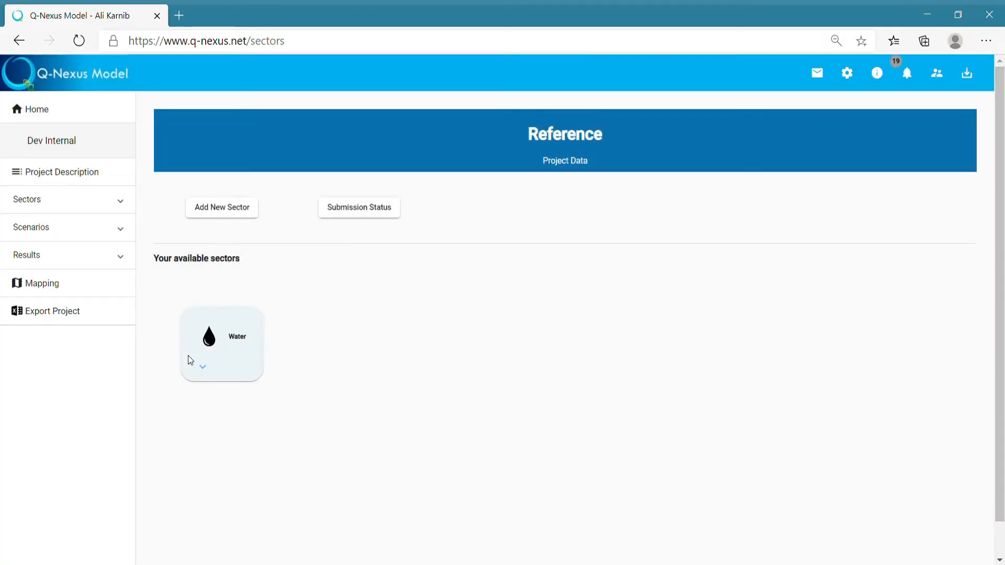
- Add a process named "Surface water" to the Water sector
click(202, 368)
click(209, 395)
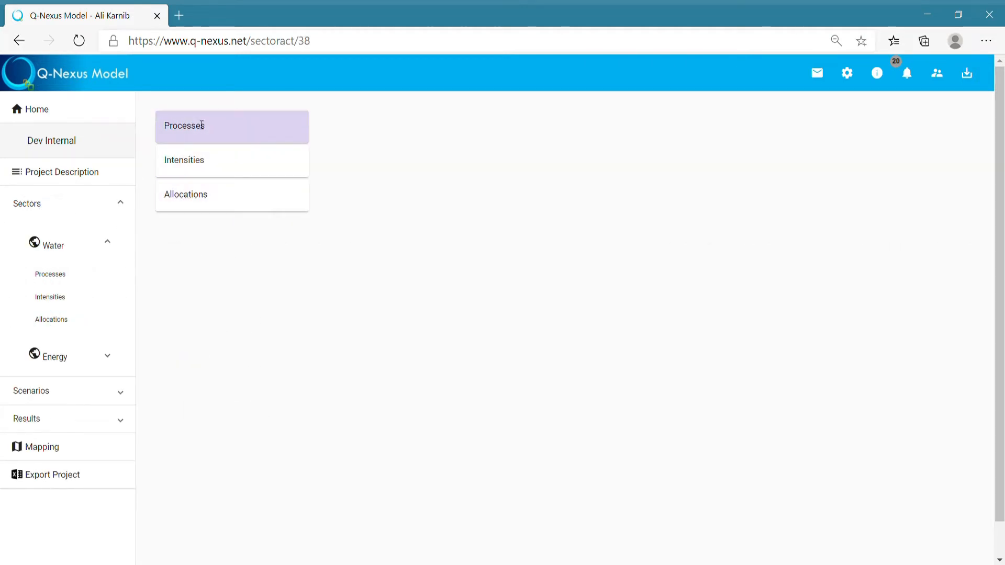
click(60, 279)
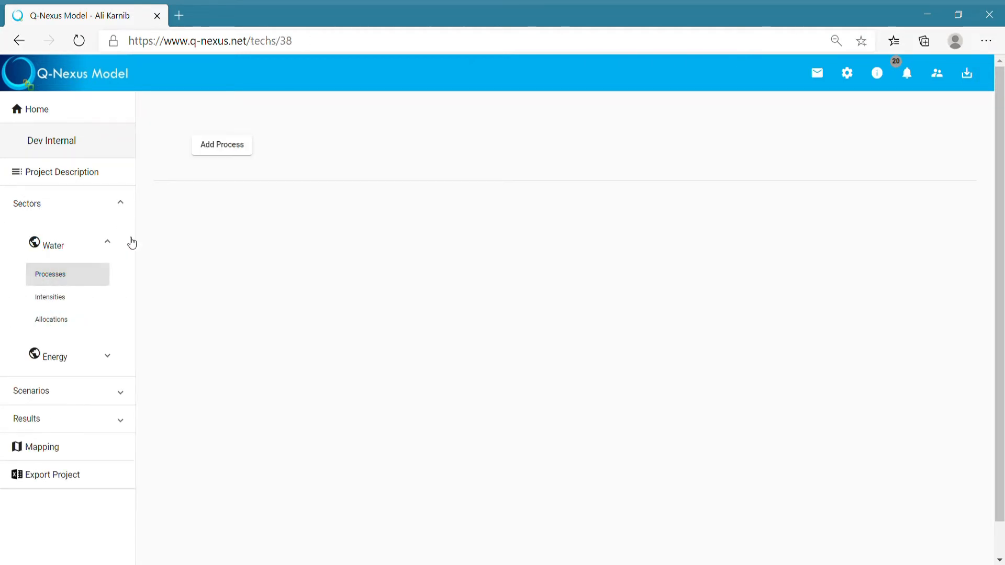
click(226, 148)
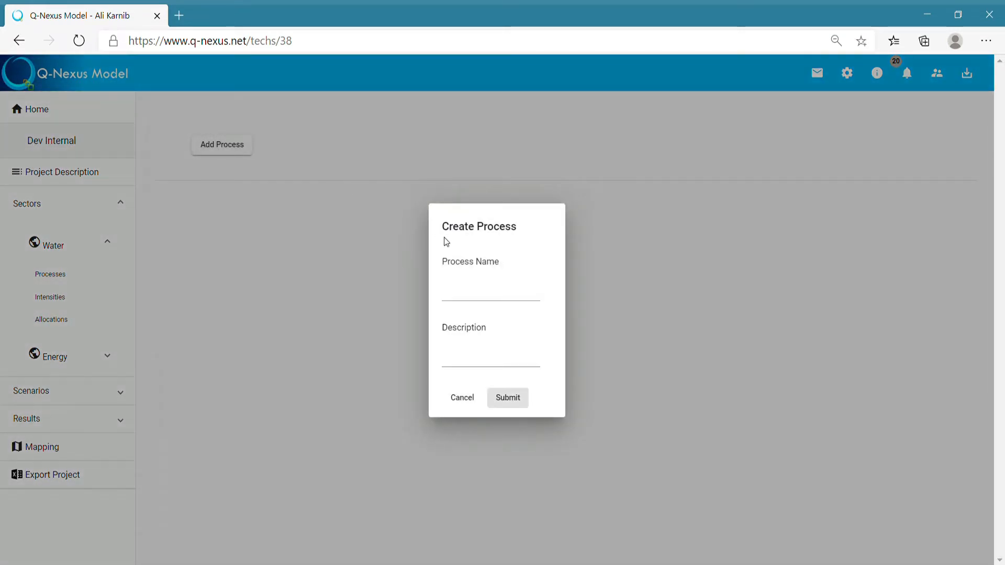
click(466, 293)
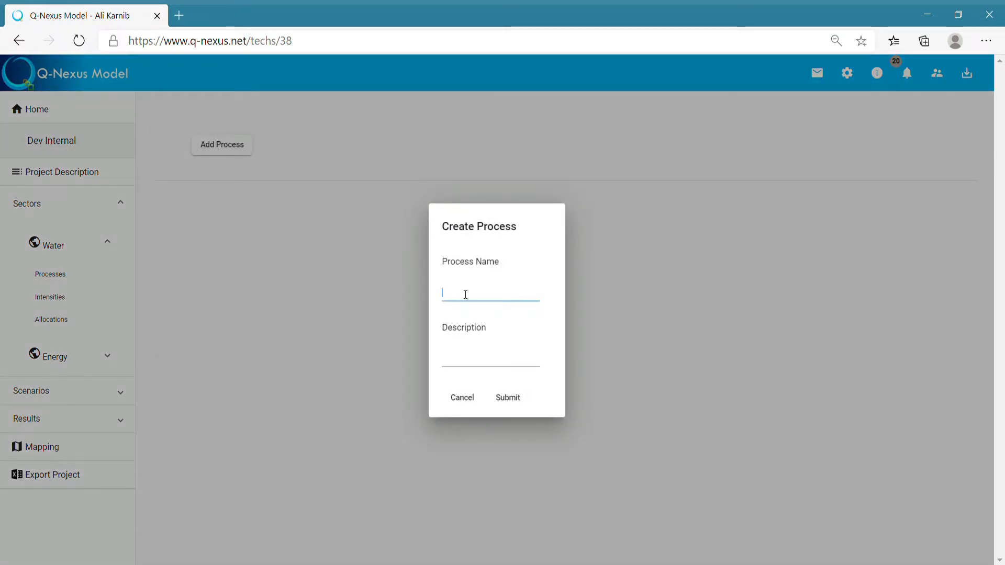
text(Surface water)
key(Return)
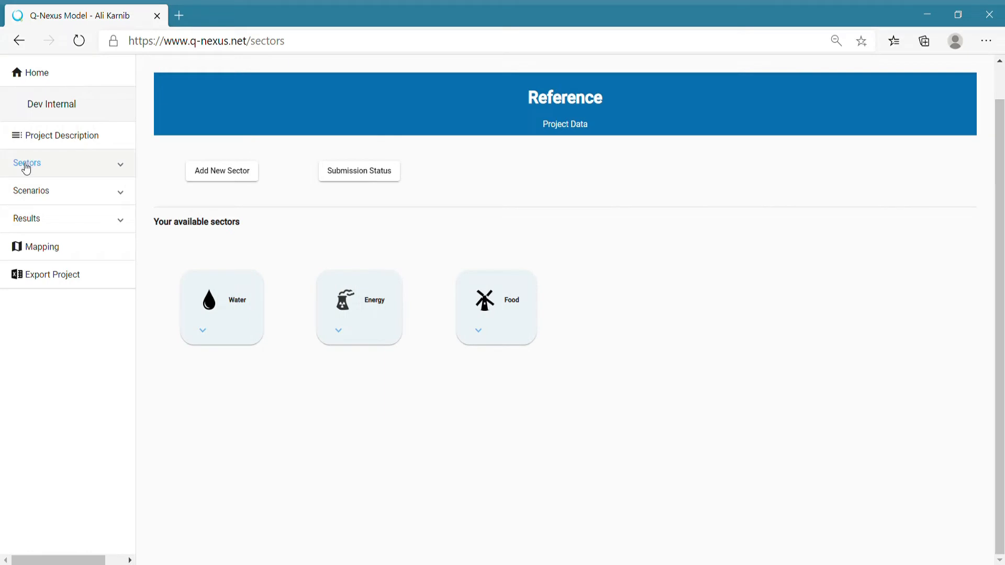
- Check the total-use value of the Water sector's Surface water process without changing it
click(26, 168)
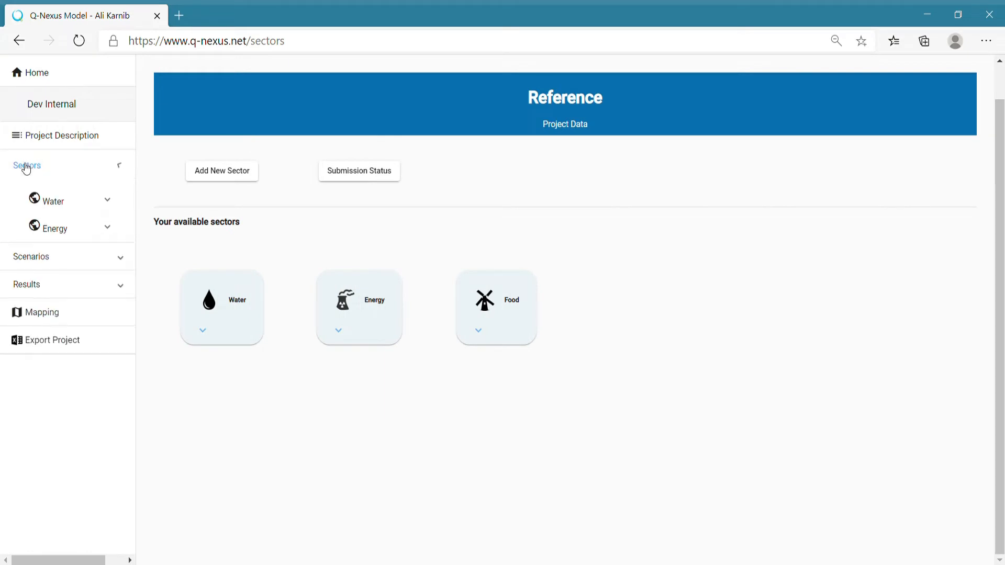
click(48, 209)
click(38, 239)
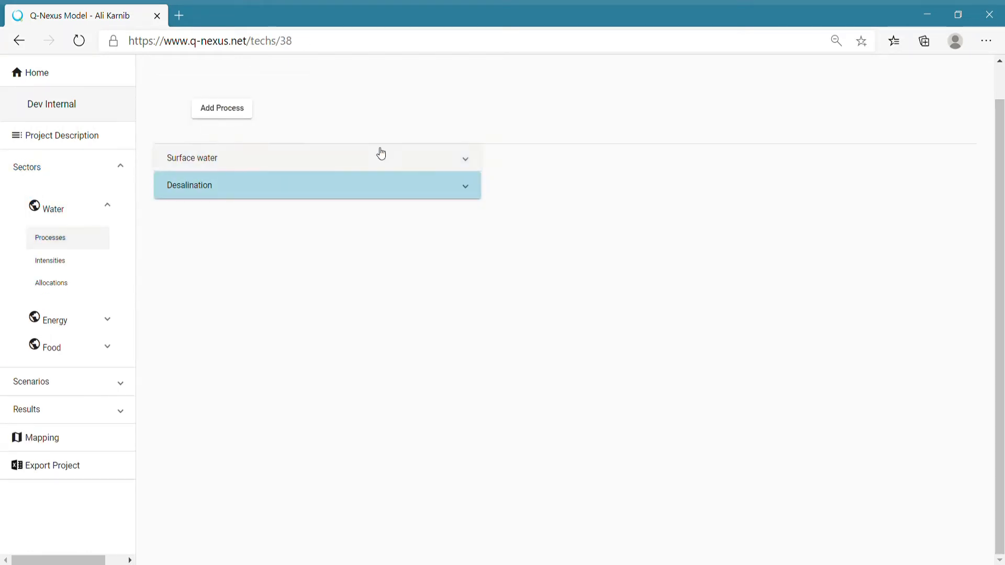
click(464, 163)
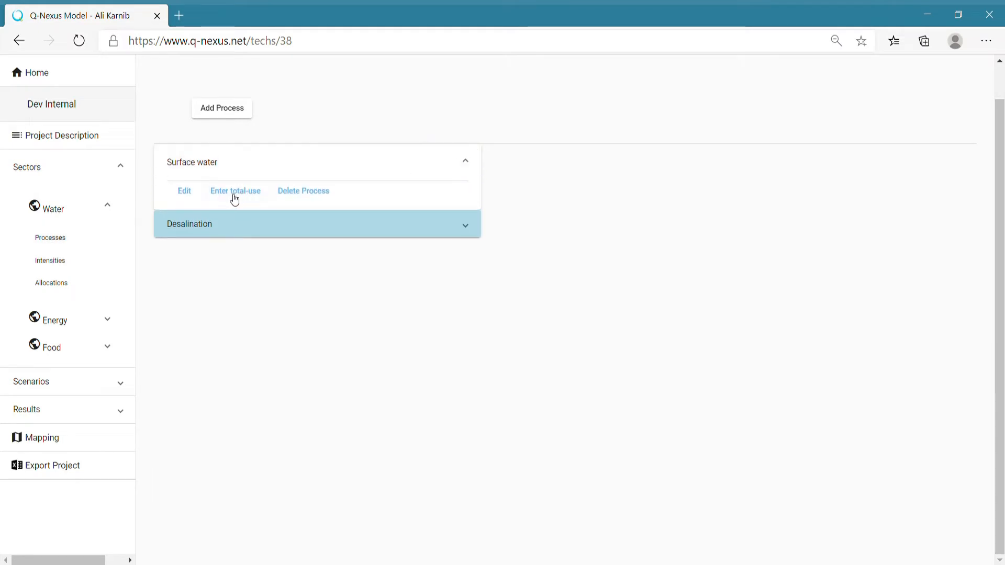
click(233, 192)
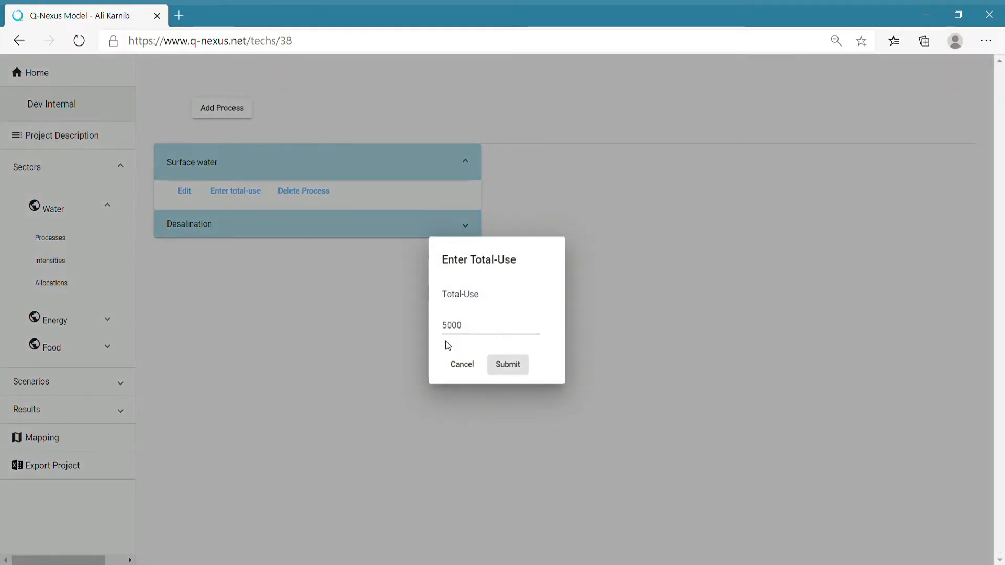
click(461, 368)
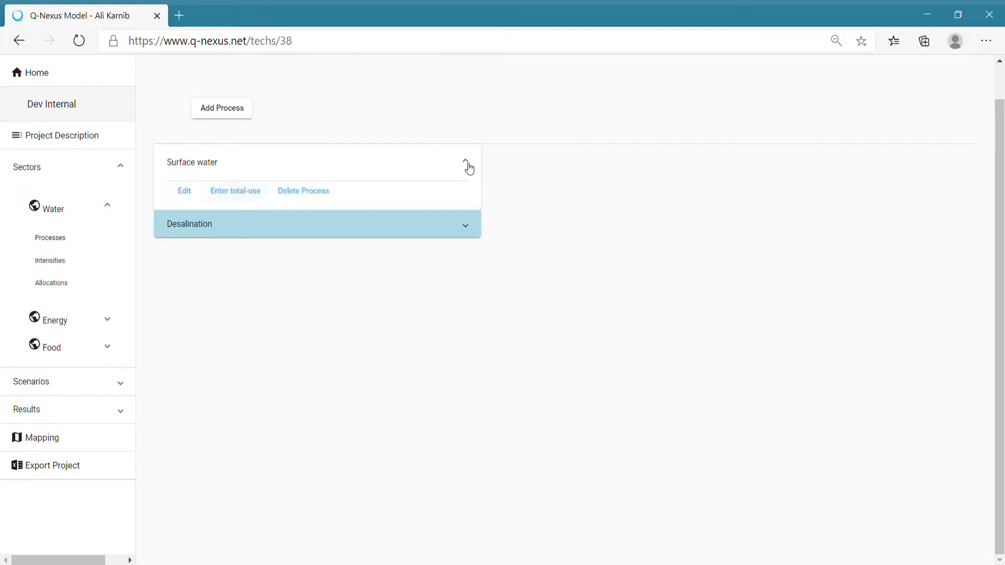
- Check the total-use value of the Desalination process without changing it
click(467, 166)
click(388, 192)
click(243, 220)
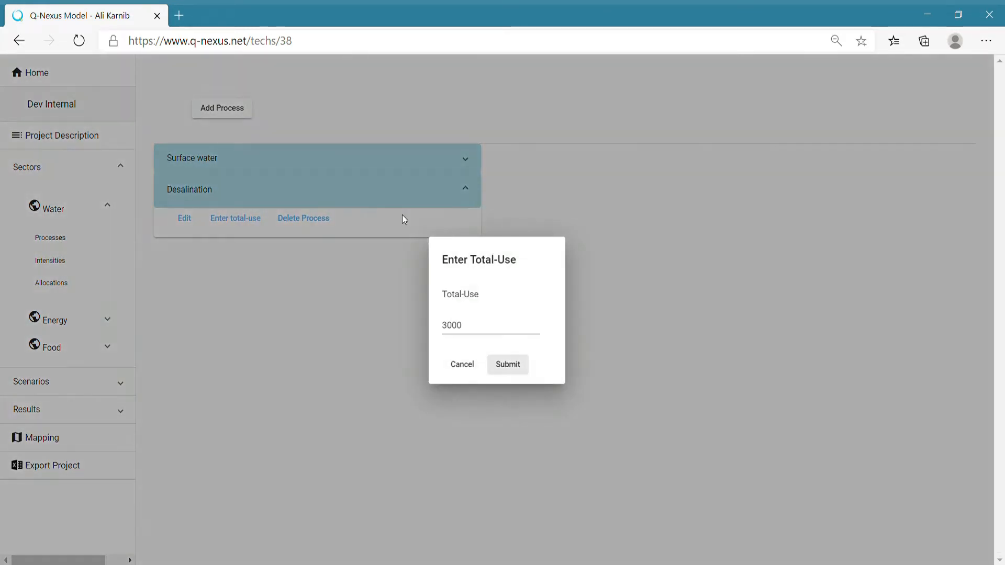
click(465, 367)
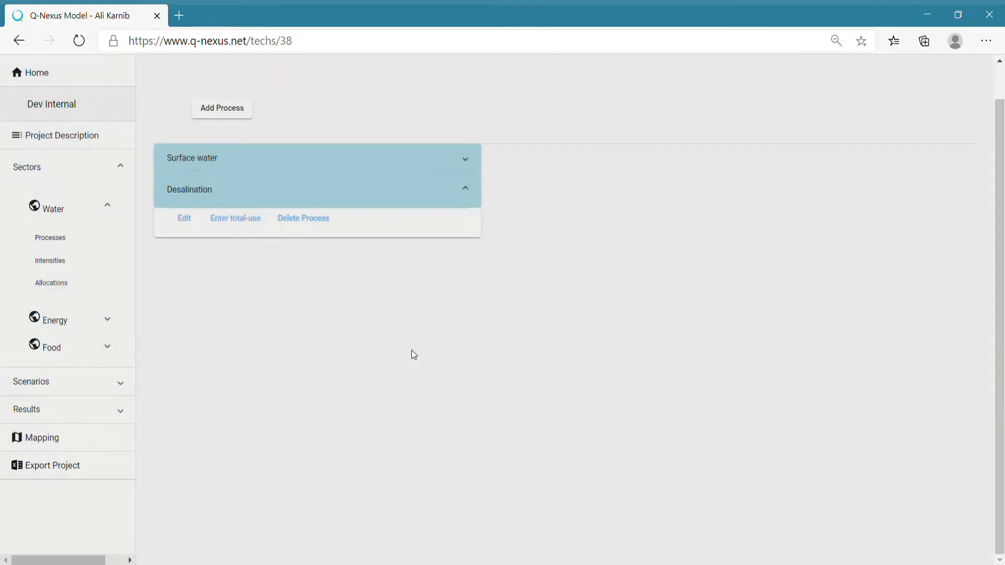
click(468, 191)
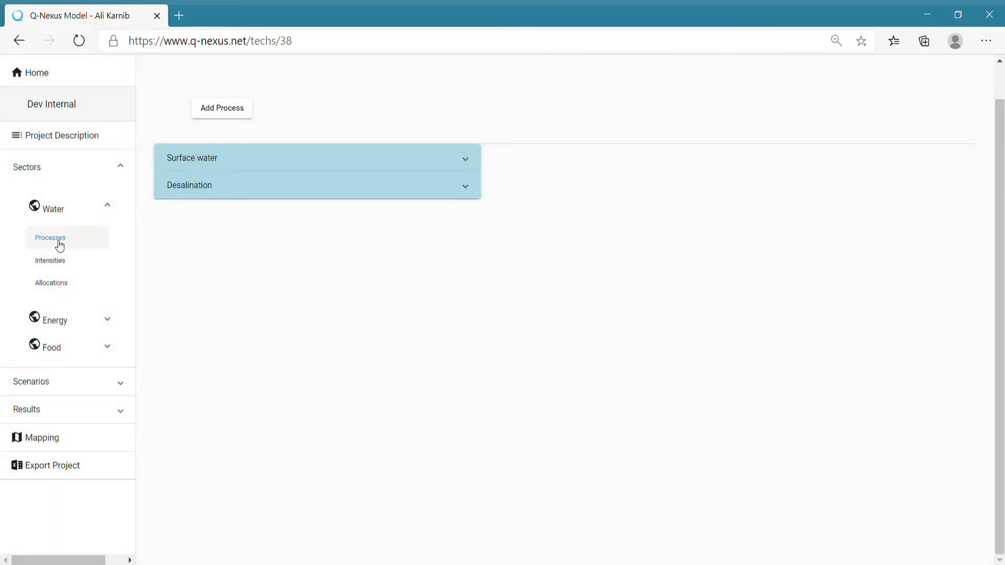
- Examine the Water sector's intensities for the Water, Energy and Food inter-sectors
click(56, 262)
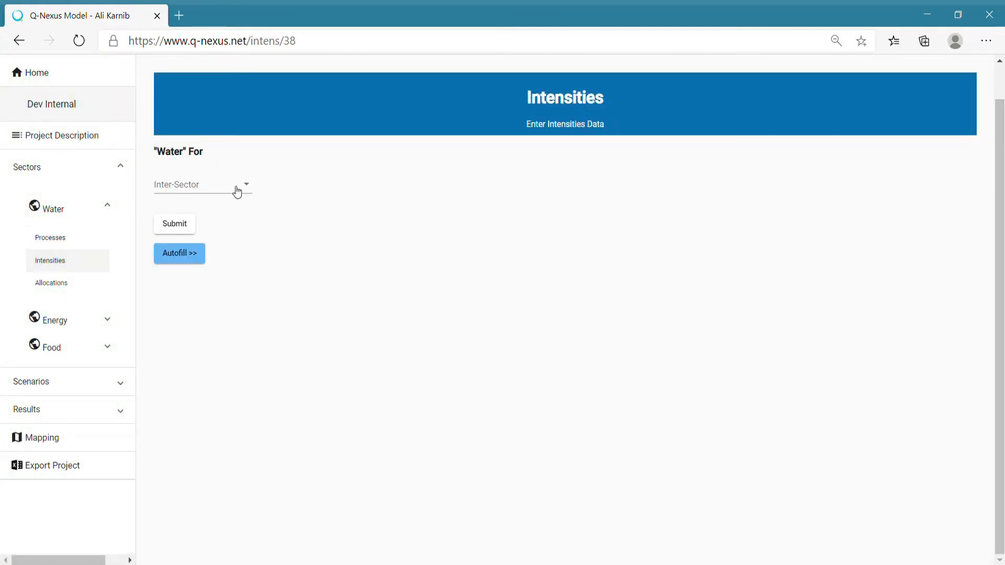
click(248, 188)
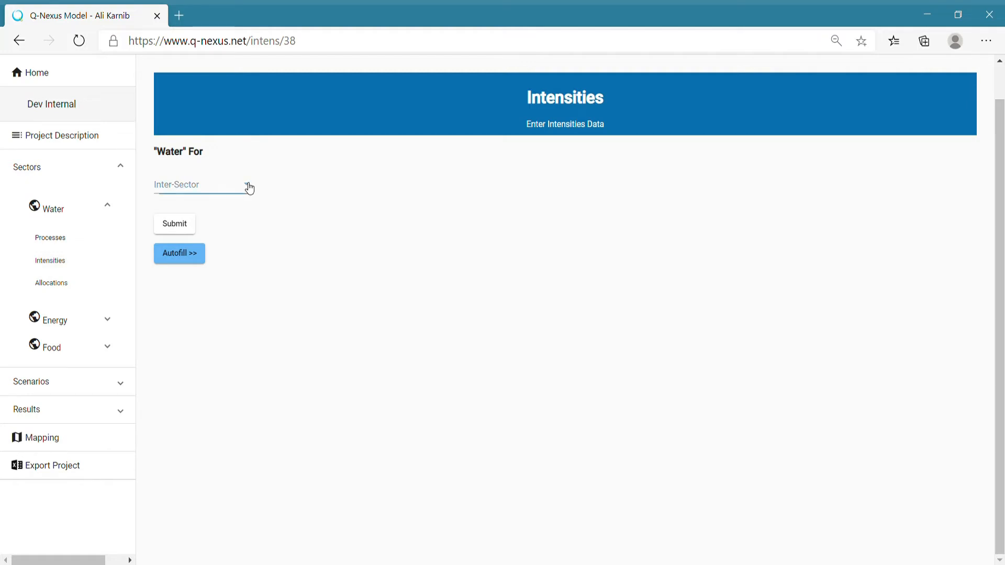
click(222, 193)
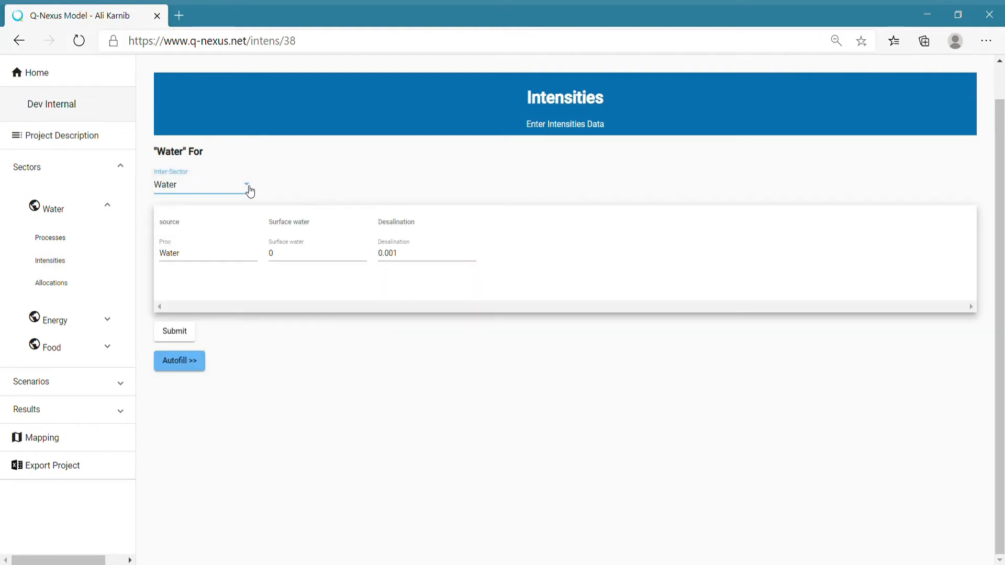
click(252, 191)
click(220, 210)
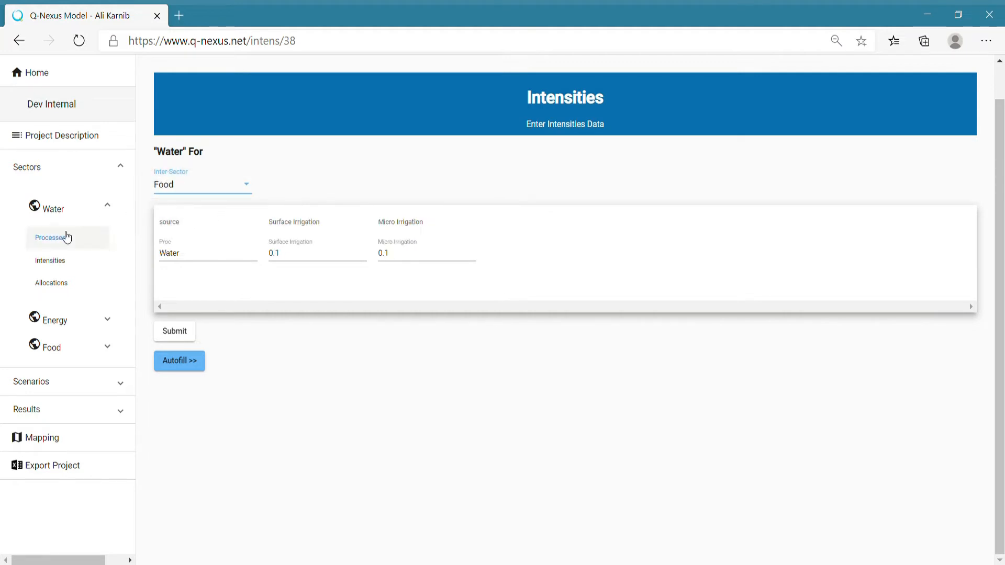
- Examine the Water sector's allocations for the Water and Energy inter-sectors, and bring up the inter-sector choices again
click(53, 283)
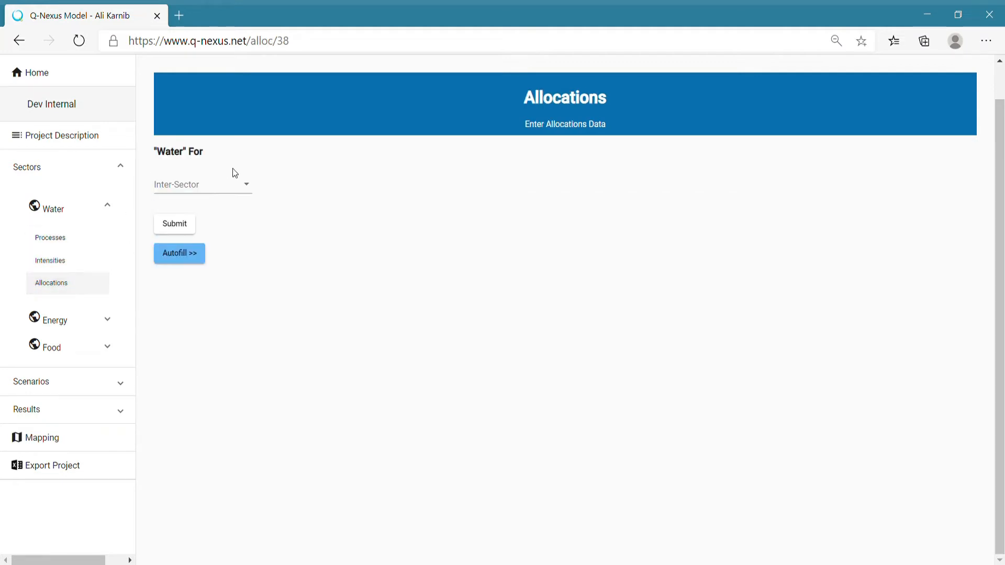
click(243, 186)
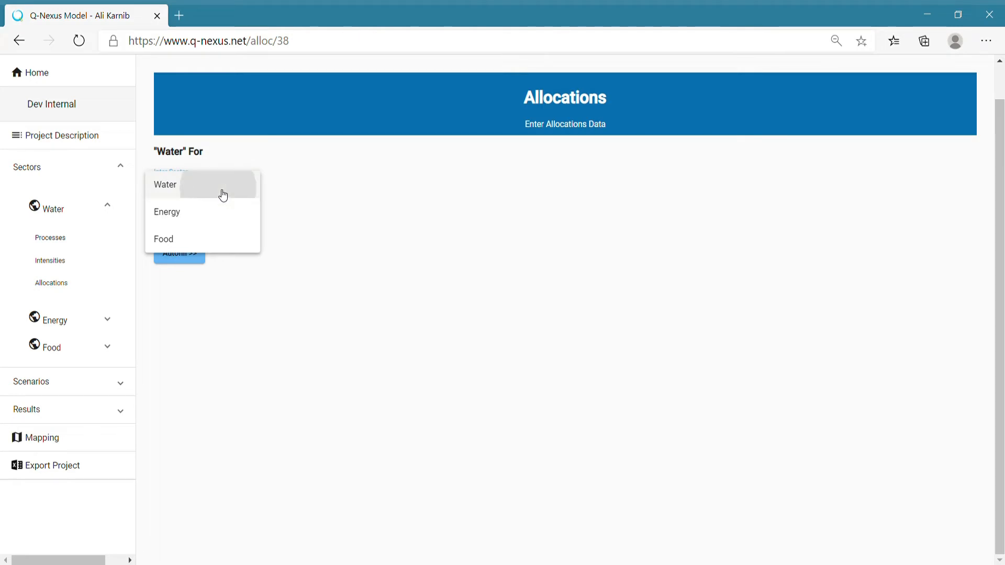
click(222, 194)
click(249, 187)
click(227, 212)
click(251, 187)
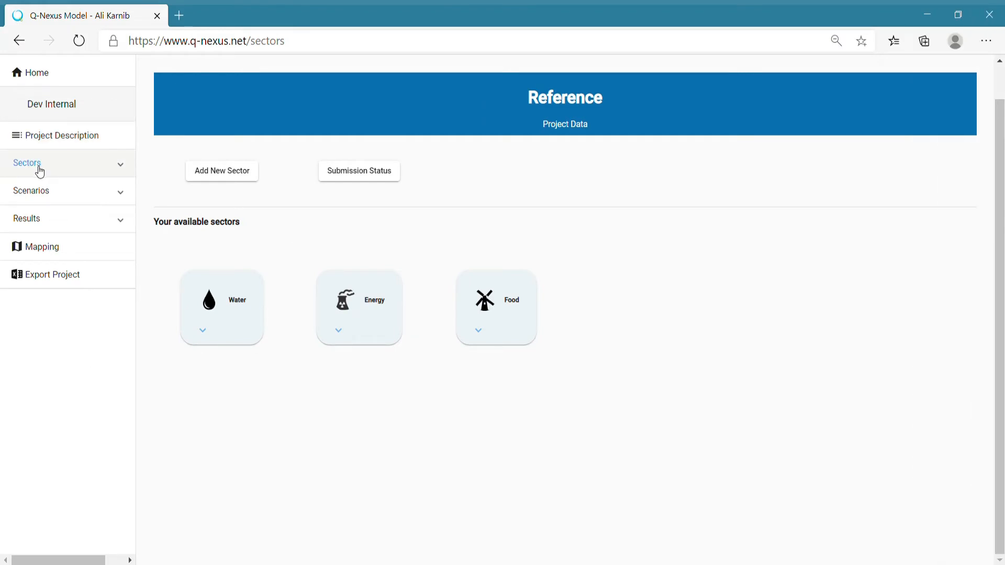
- Display the Reference quantity results from Water to All with Total = Direct + Indirect, and view them briefly as charts only
click(23, 225)
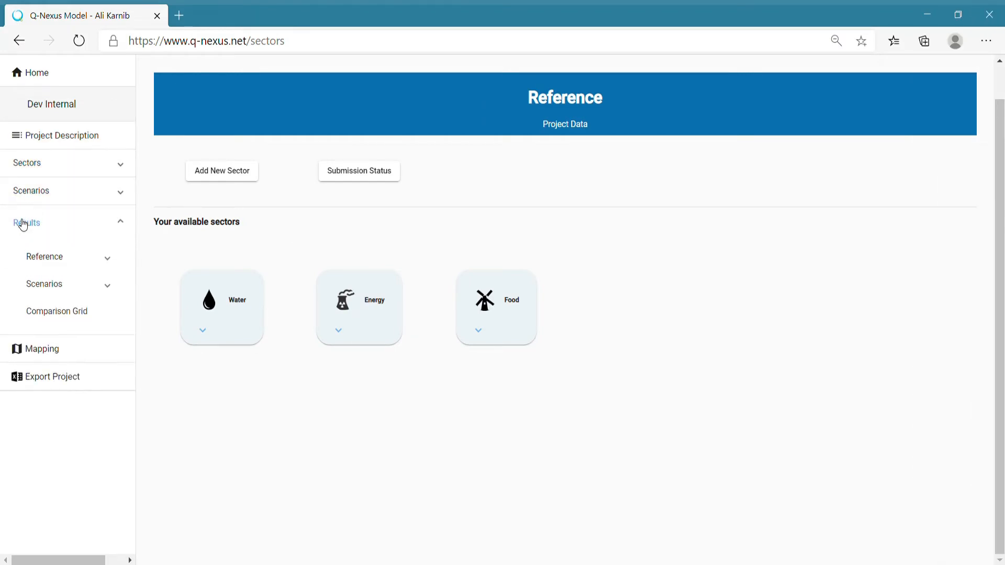
click(42, 260)
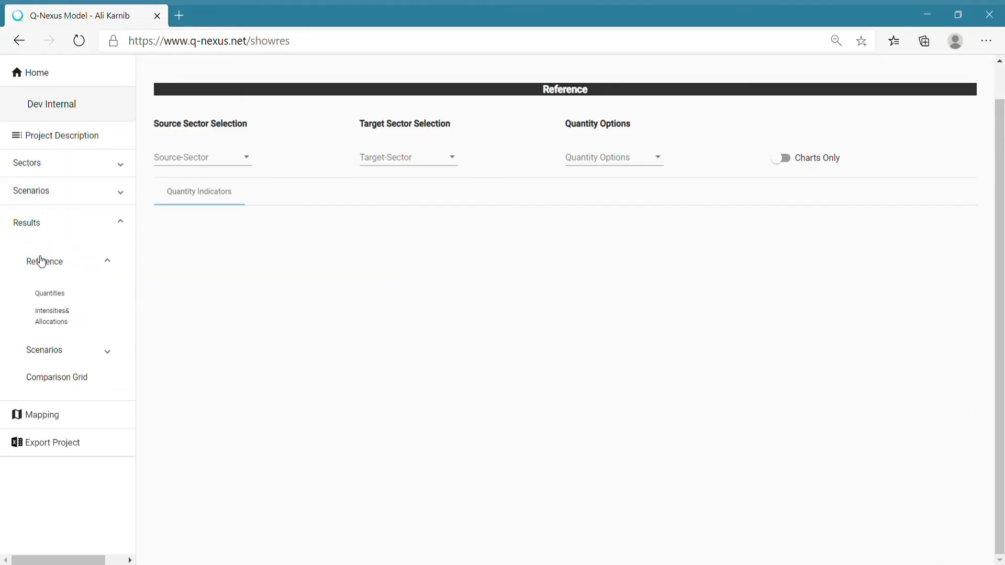
click(46, 301)
click(246, 158)
click(208, 159)
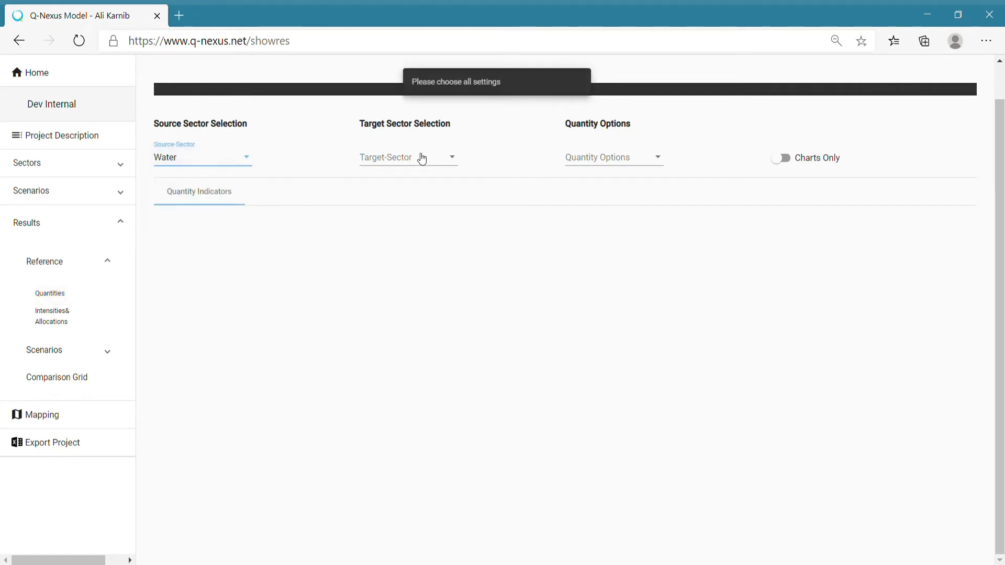
click(445, 160)
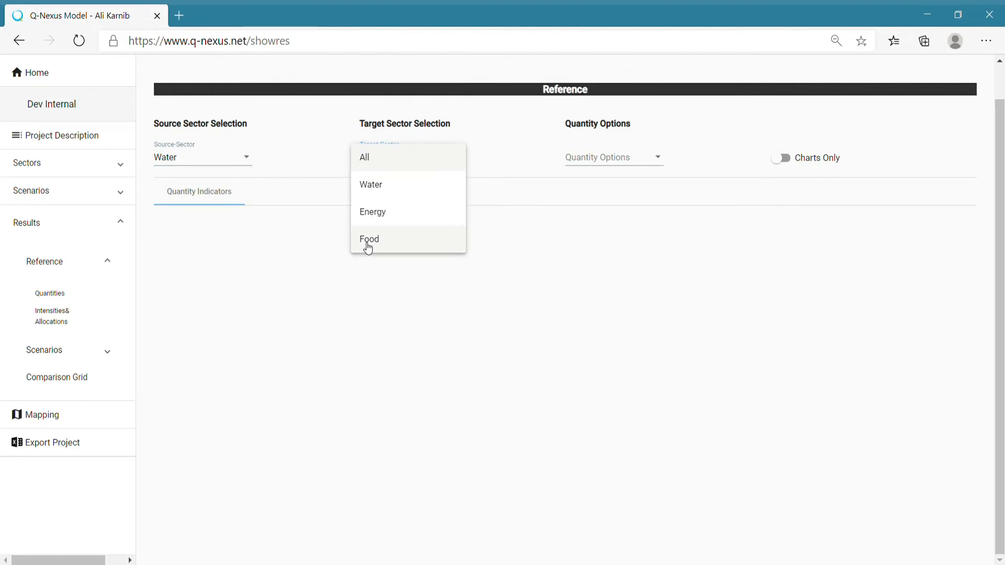
click(399, 158)
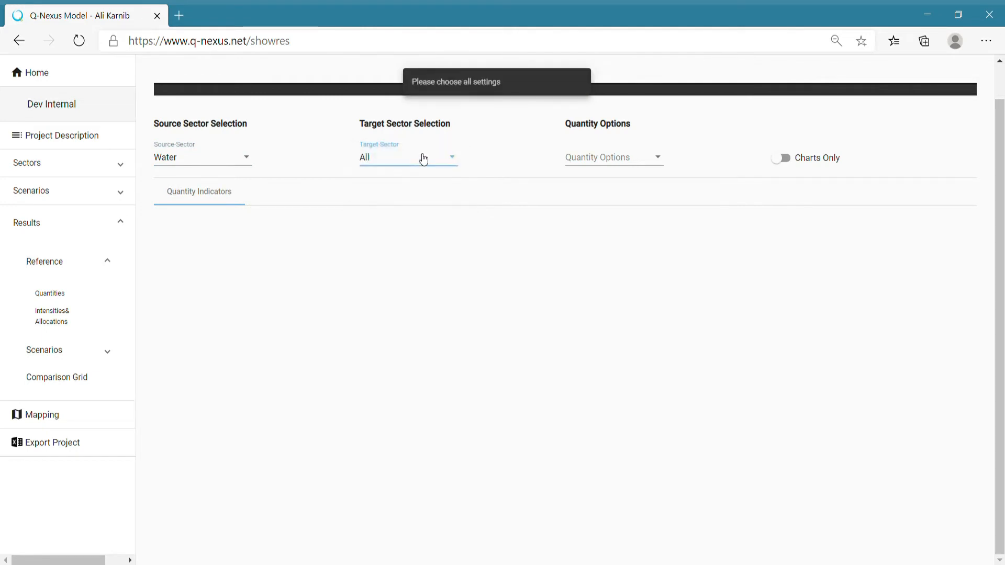
click(643, 157)
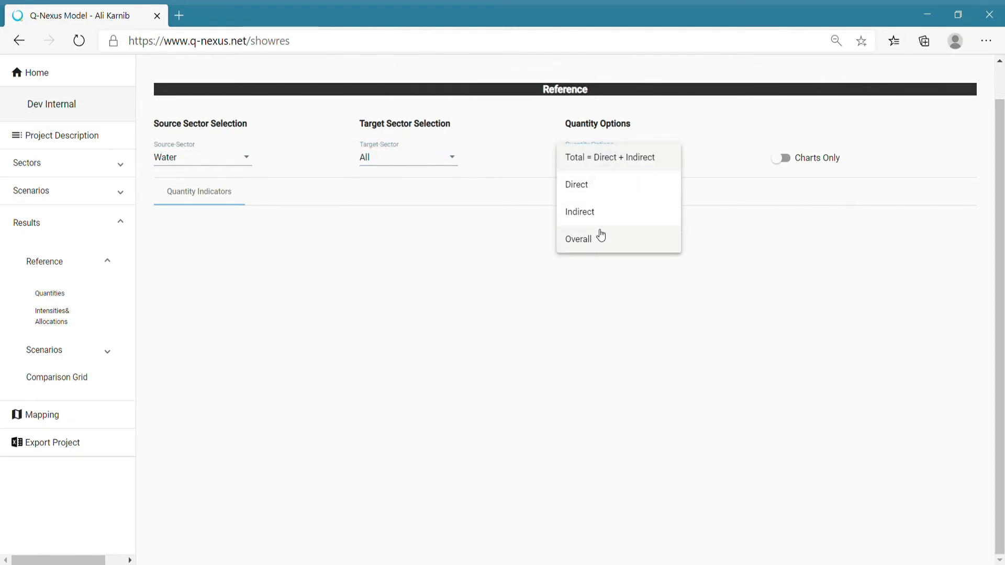
click(617, 158)
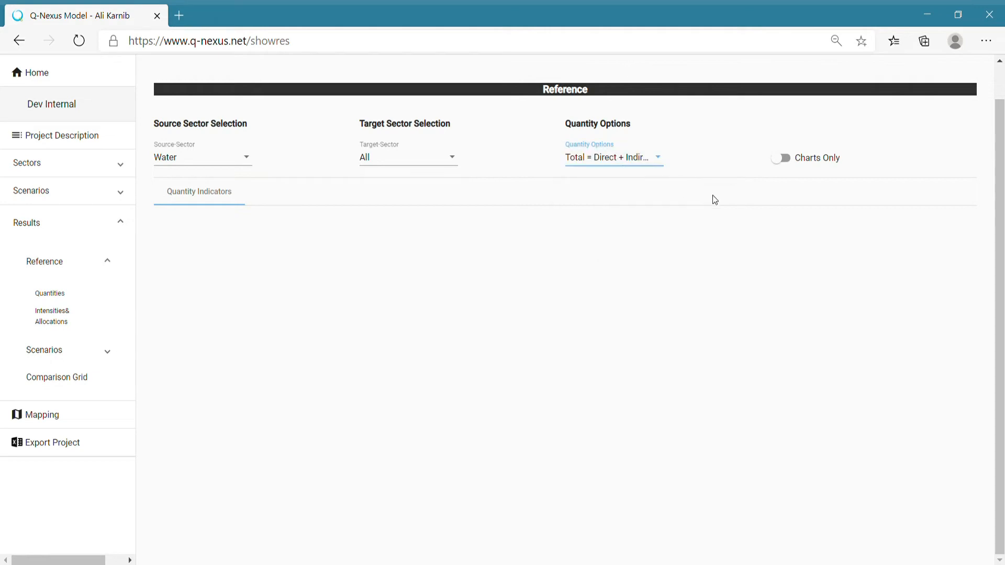
click(784, 162)
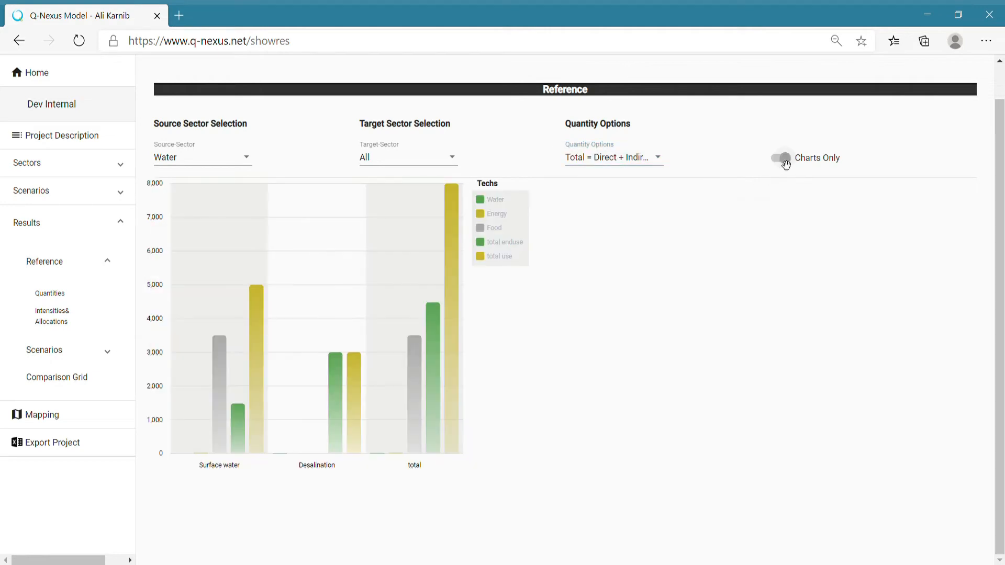
click(785, 162)
- Display the Reference quantity results with Energy as source sector, Water as target sector and the Direct quantity option
click(247, 159)
click(228, 186)
click(445, 167)
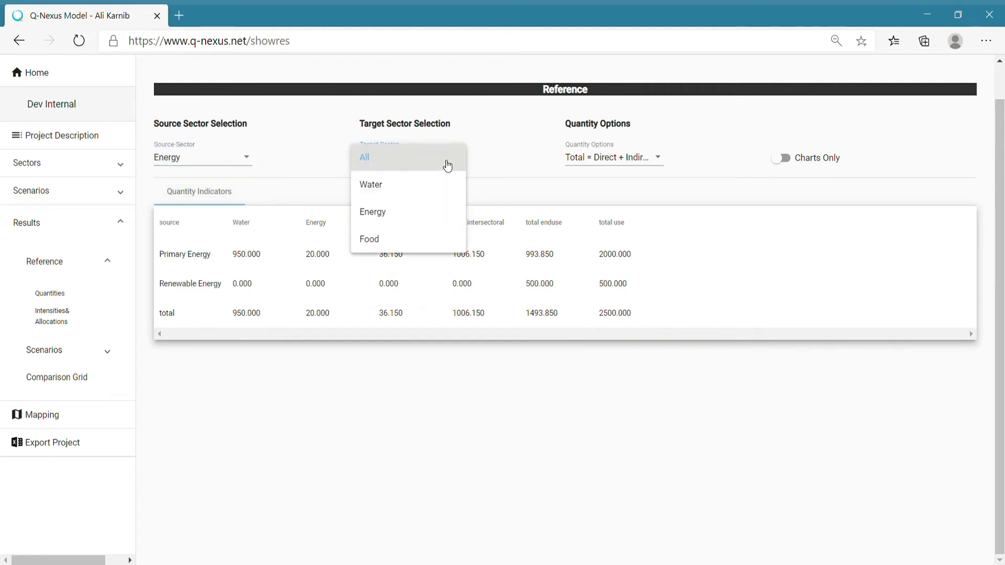
click(423, 188)
click(648, 161)
click(625, 189)
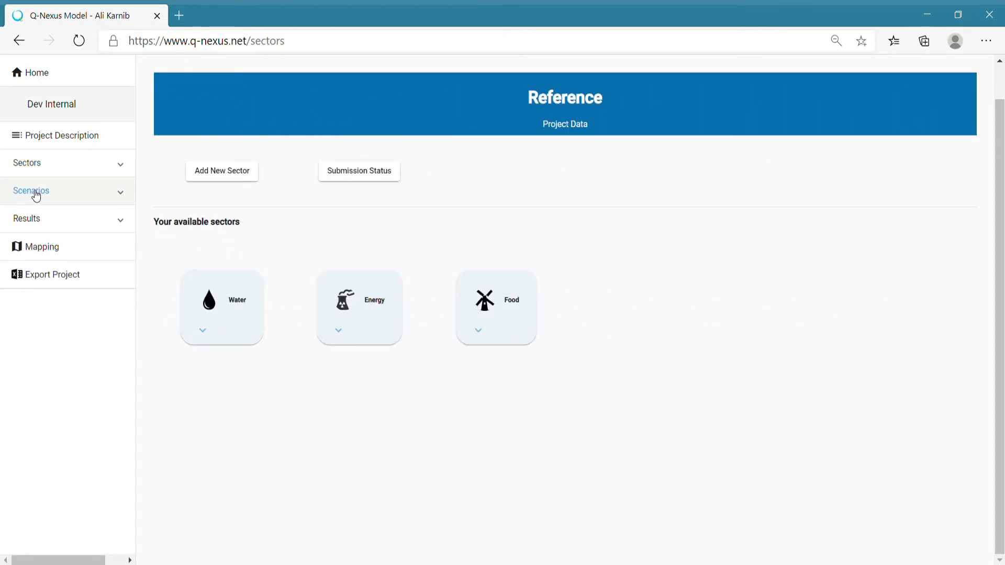
- Create a scenario named Scenario 1 of the Joint type, leaving its description empty
click(35, 194)
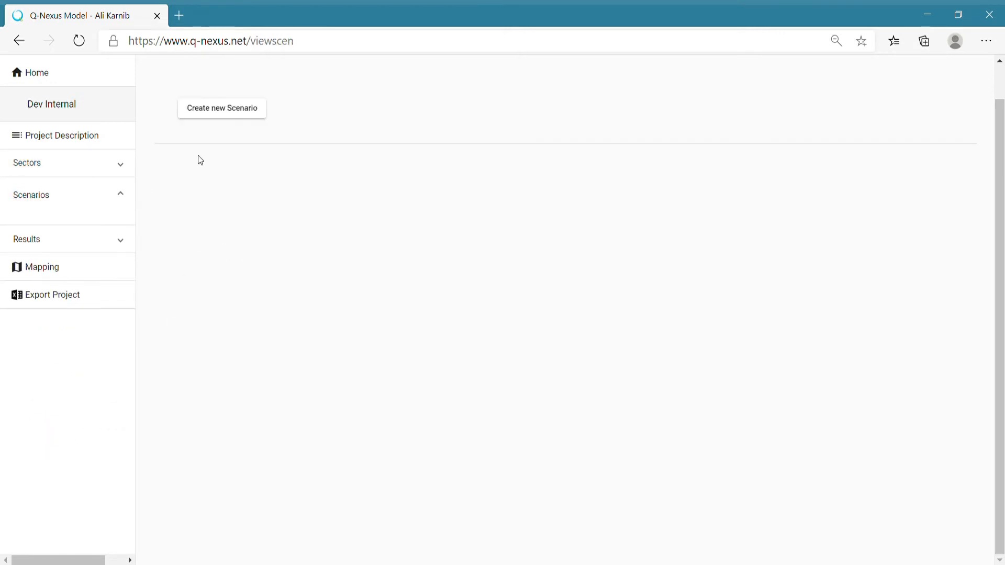
click(228, 111)
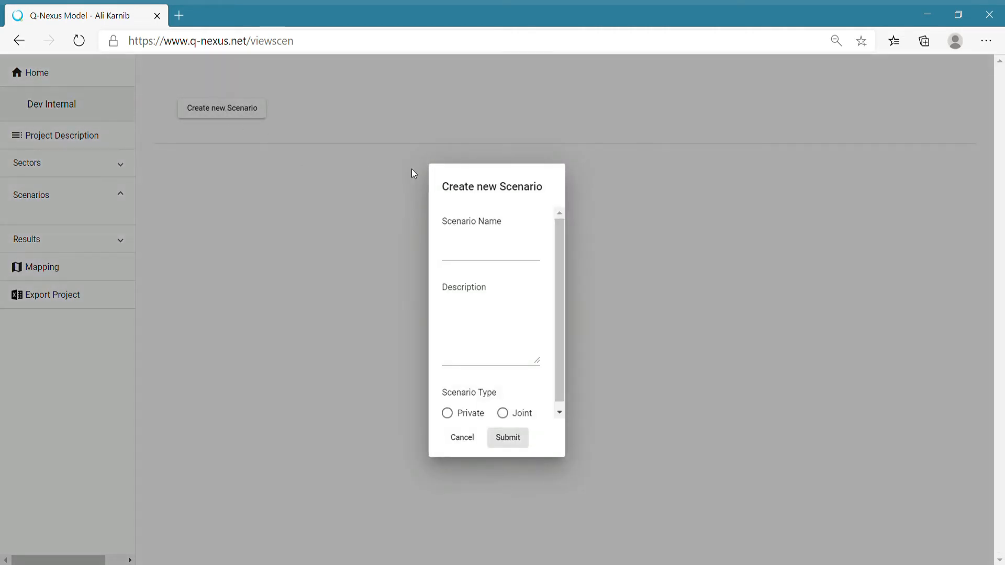
click(469, 253)
text(Scenario 1)
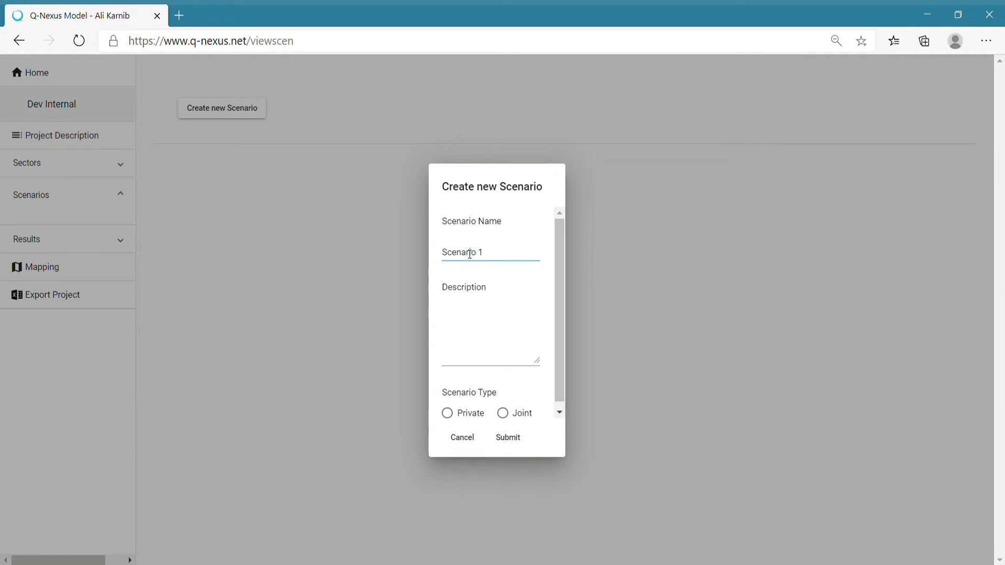
click(499, 346)
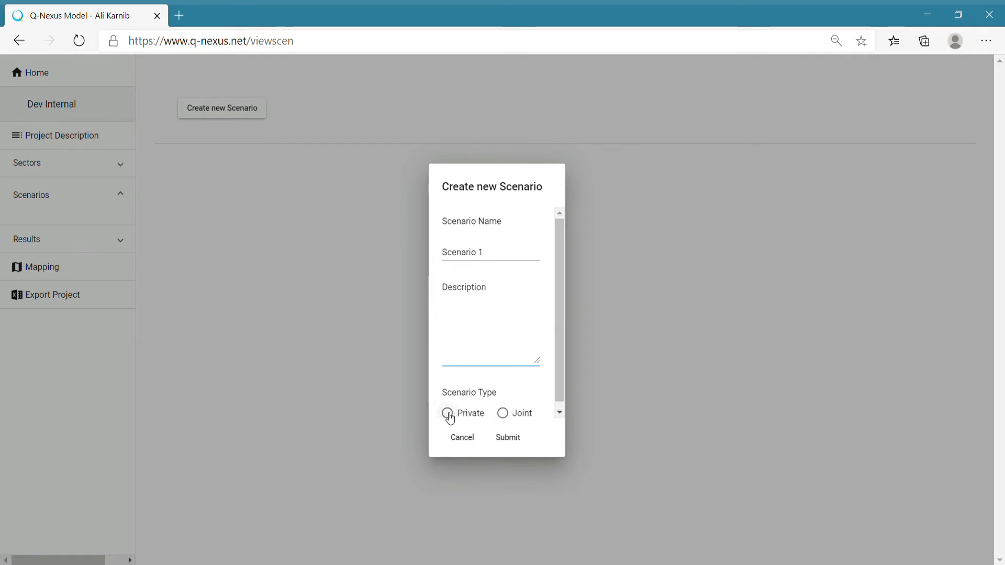
click(507, 415)
click(505, 410)
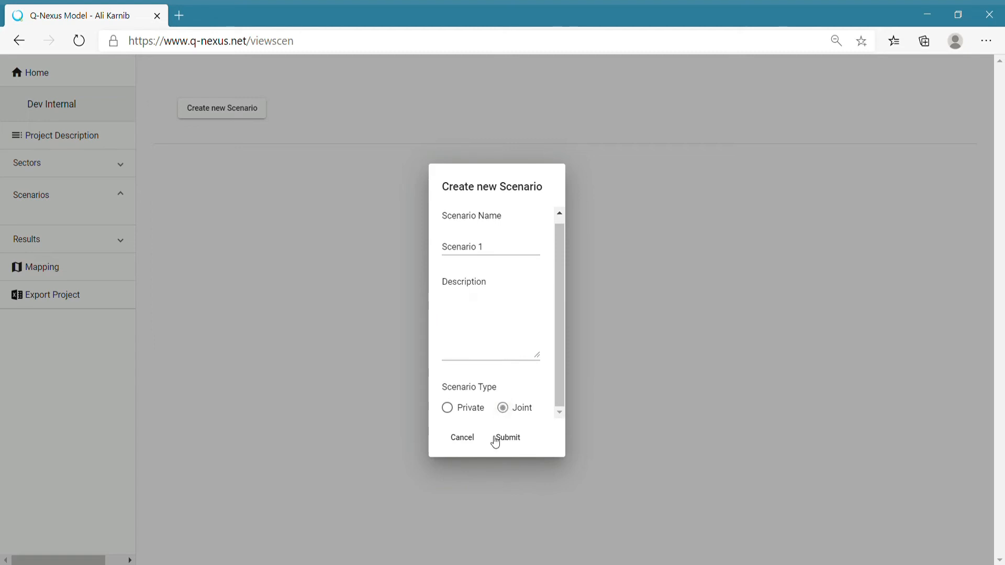
click(510, 439)
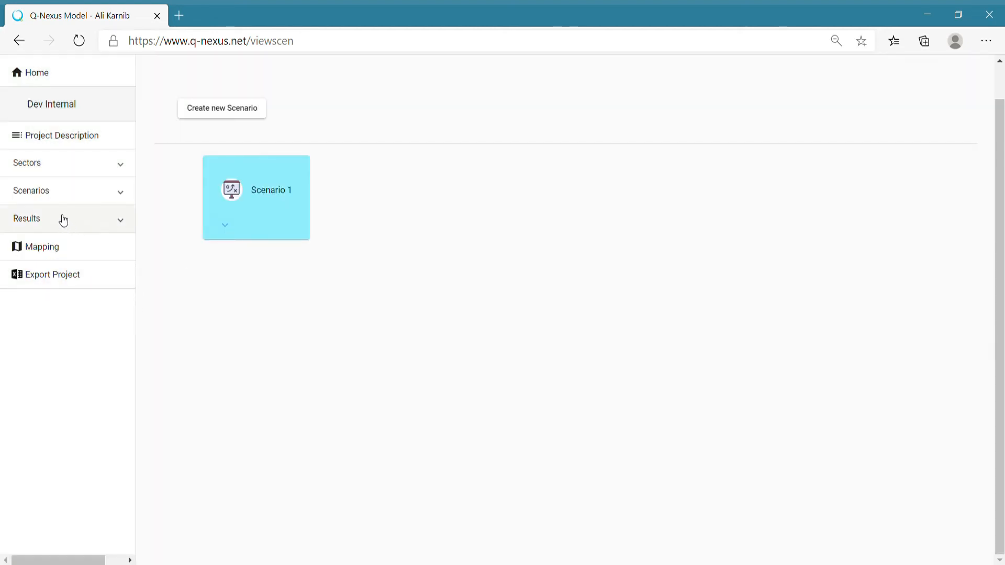
- Open the data of Scenario 1 and bring up its Water sector
click(35, 193)
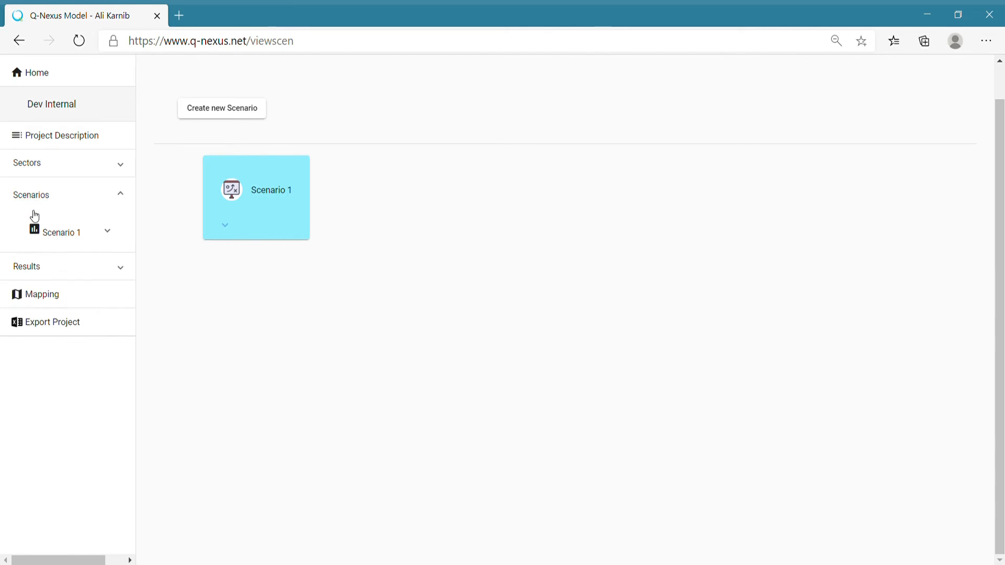
click(53, 237)
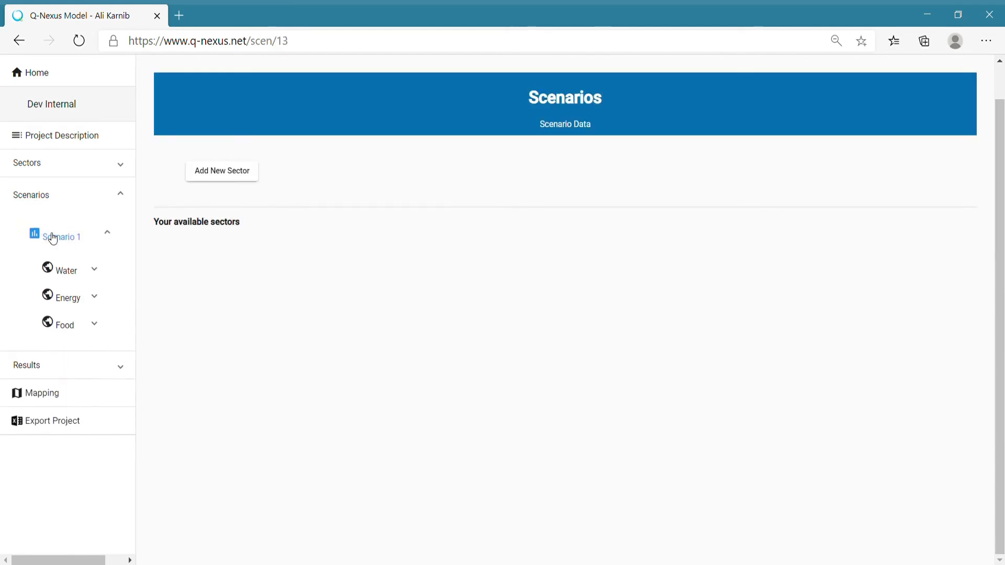
click(66, 273)
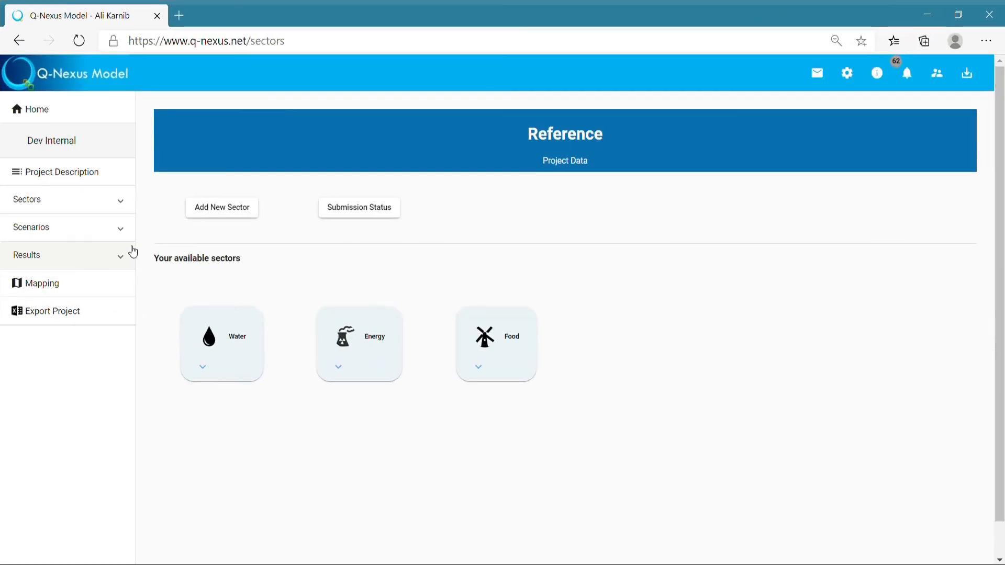
- Start a map marker near longitude 35.688 and latitude 33.548, with a label starting with "wat", and choose its sector and process
click(38, 286)
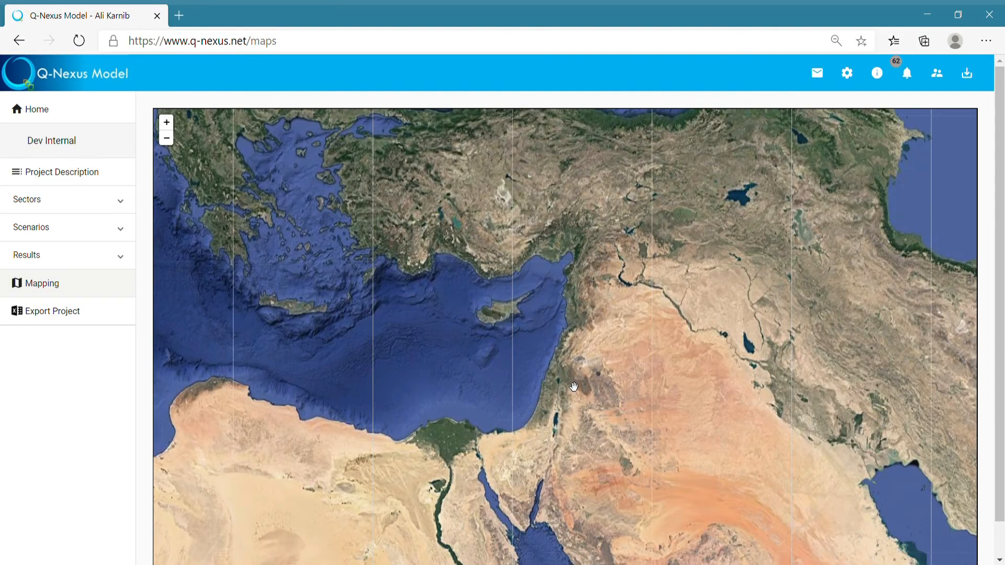
click(588, 321)
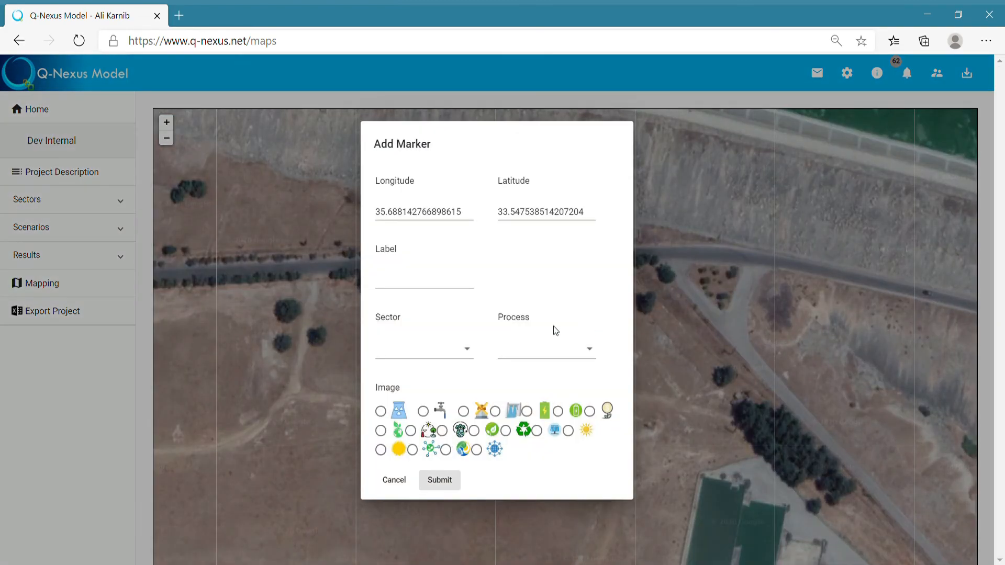
click(397, 282)
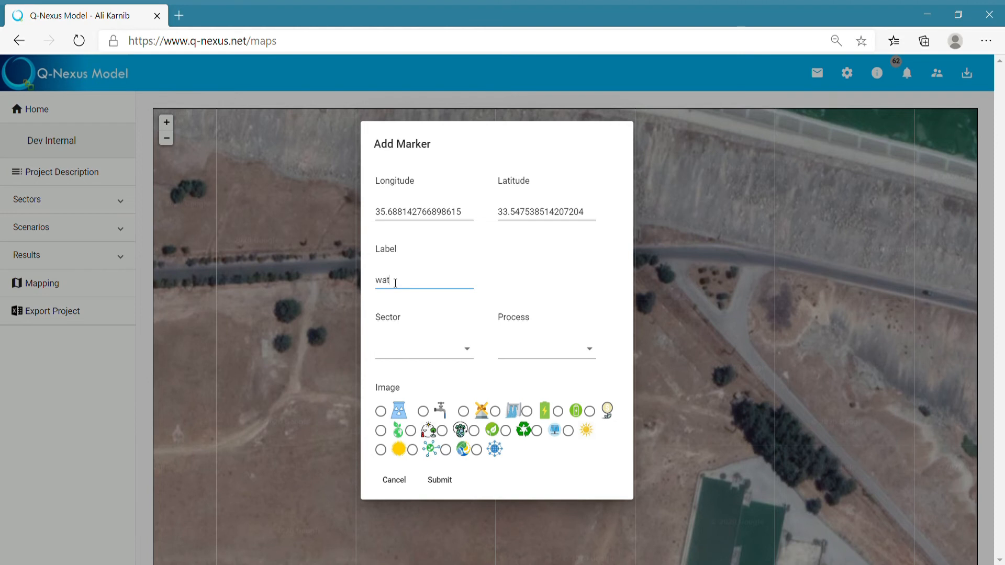
click(449, 349)
click(424, 360)
click(573, 347)
click(528, 355)
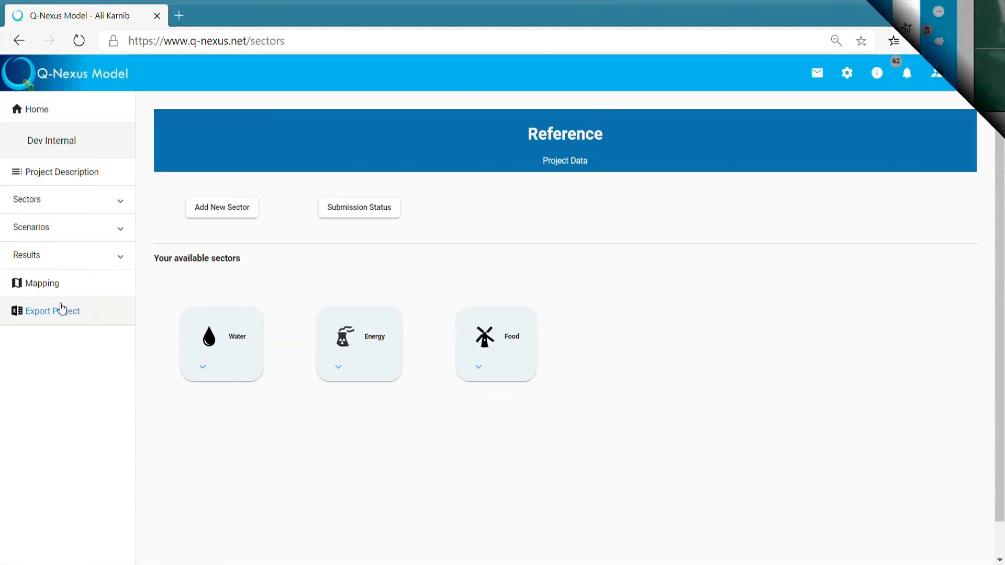
- Export the project data to Excel using the Scenario dataset
click(61, 313)
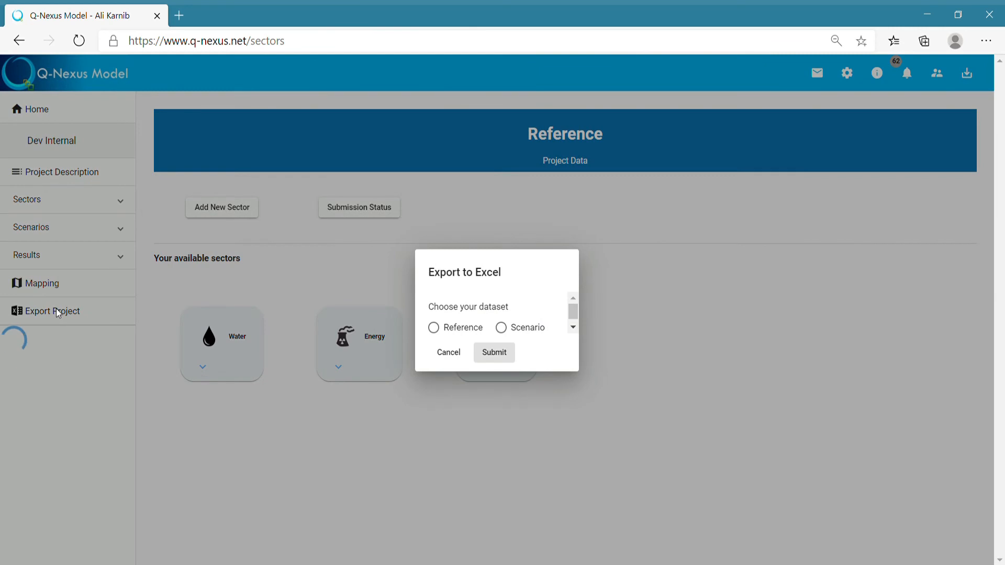
click(439, 328)
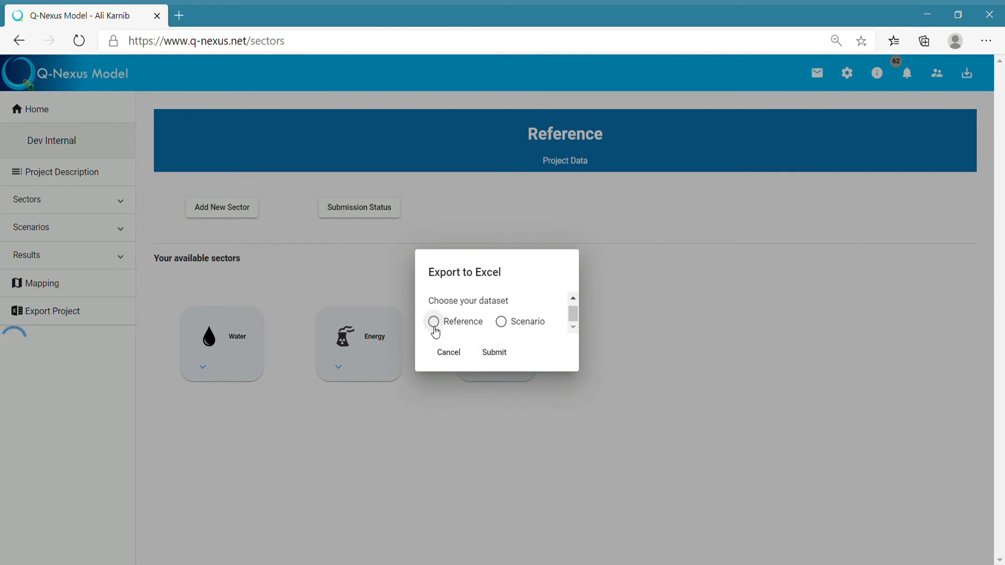
click(506, 323)
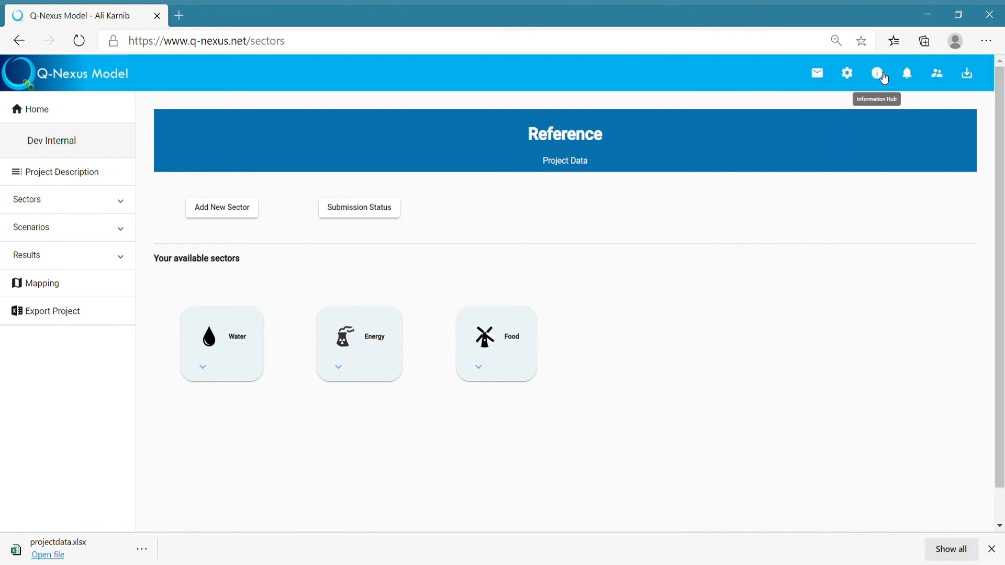
- Examine the list of studies under Documentation in the Information Hub, and open the page describing the platform's services
click(878, 73)
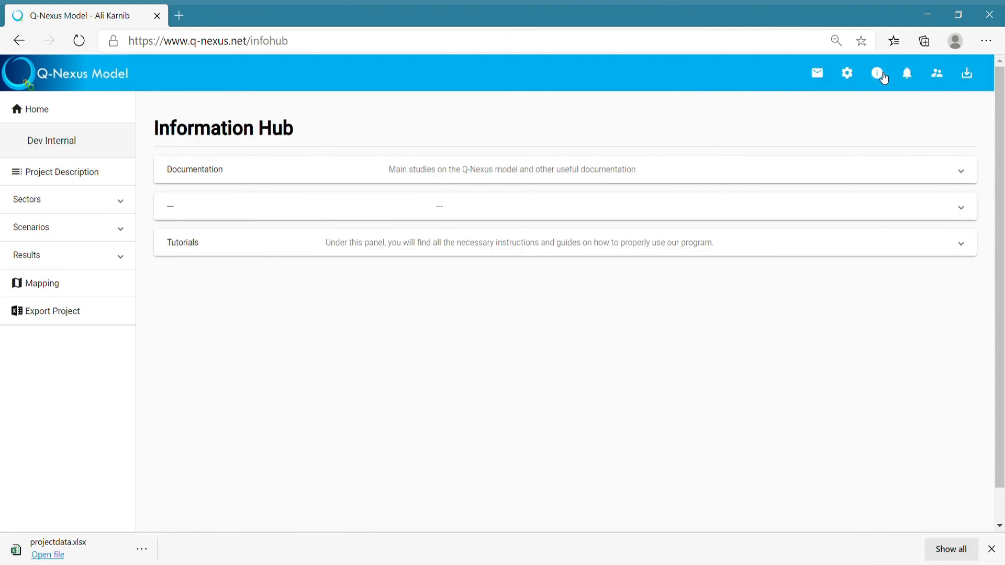
click(438, 175)
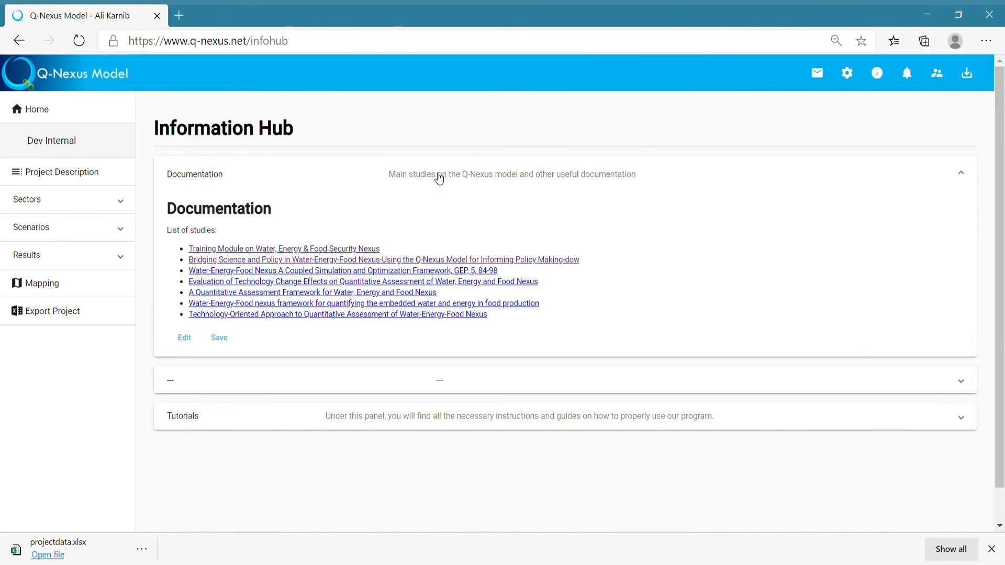
click(440, 177)
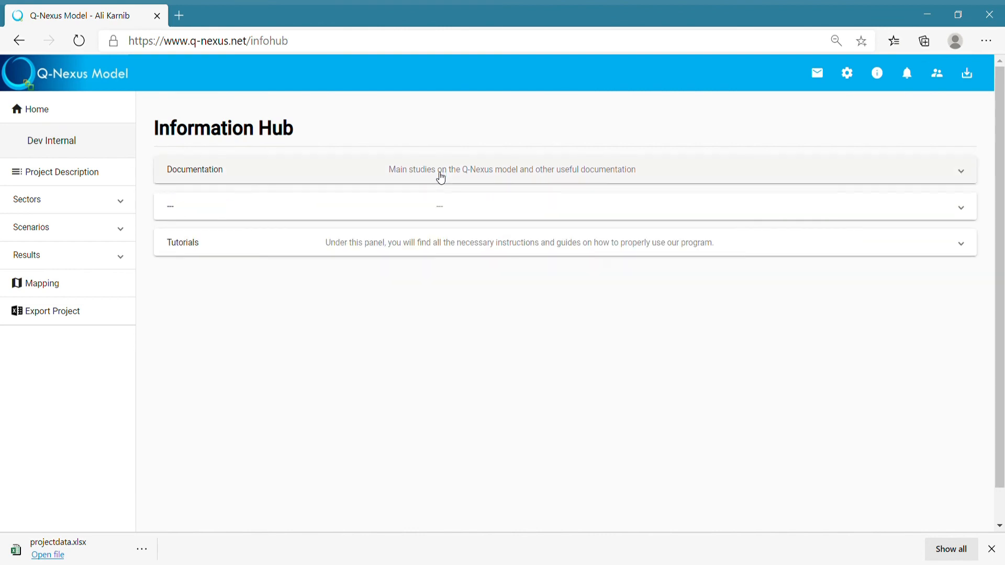
click(853, 74)
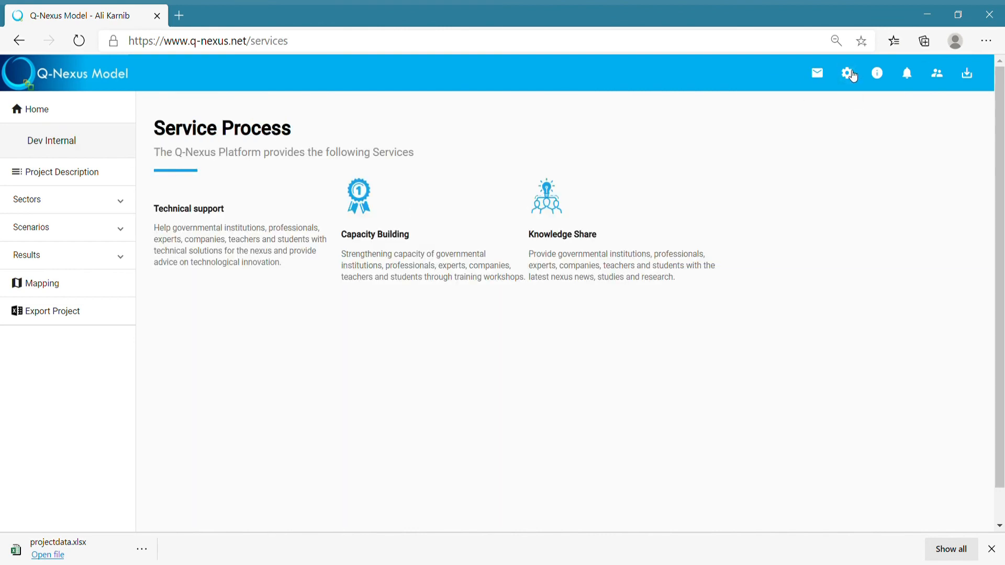